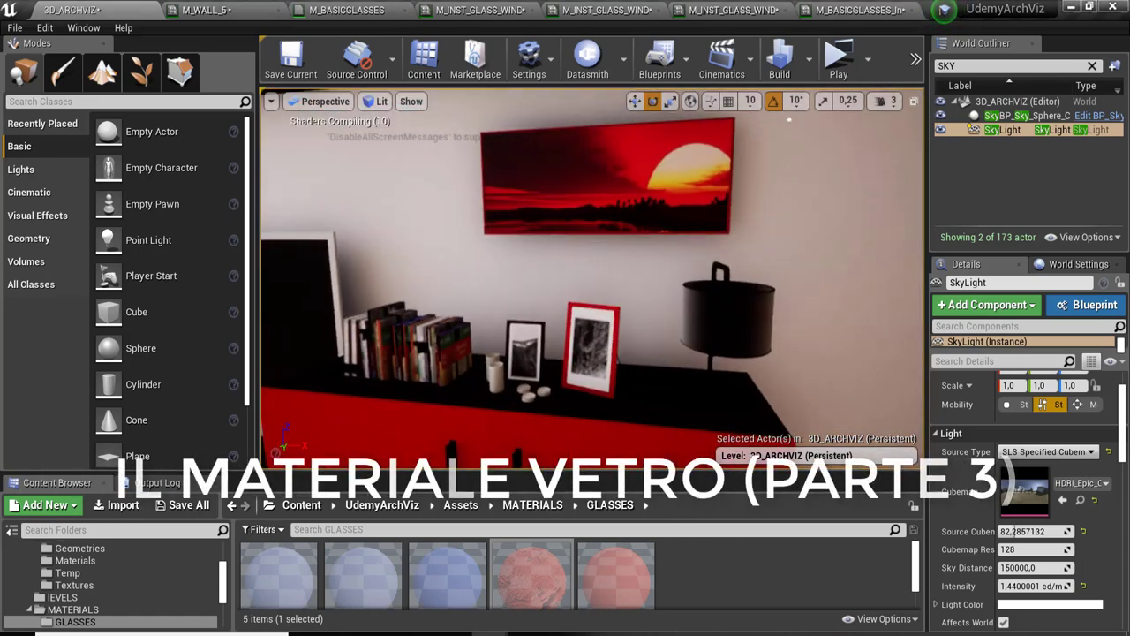
Step: Apply the textured red glass material to the lamp shade, then fly in close at camera speed 2
{"action": "left_click_drag", "start_coordinate": [584, 556], "coordinate": [606, 311]}
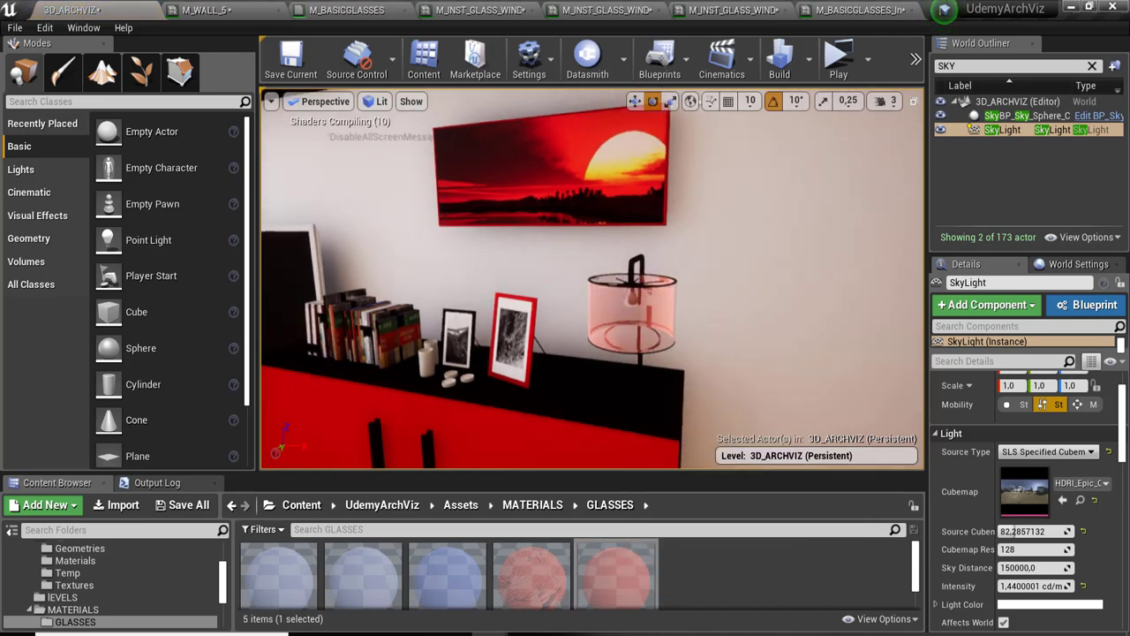
{"action": "left_click_drag", "start_coordinate": [534, 565], "coordinate": [650, 300]}
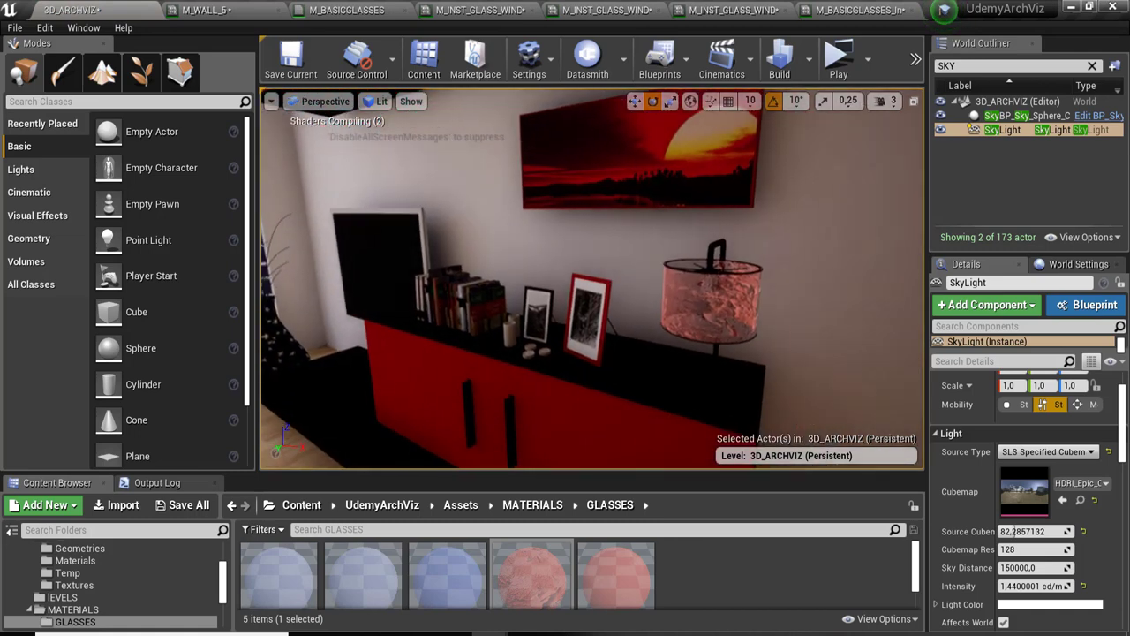
{"action": "right_click_drag", "start_coordinate": [799, 122], "coordinate": [800, 122]}
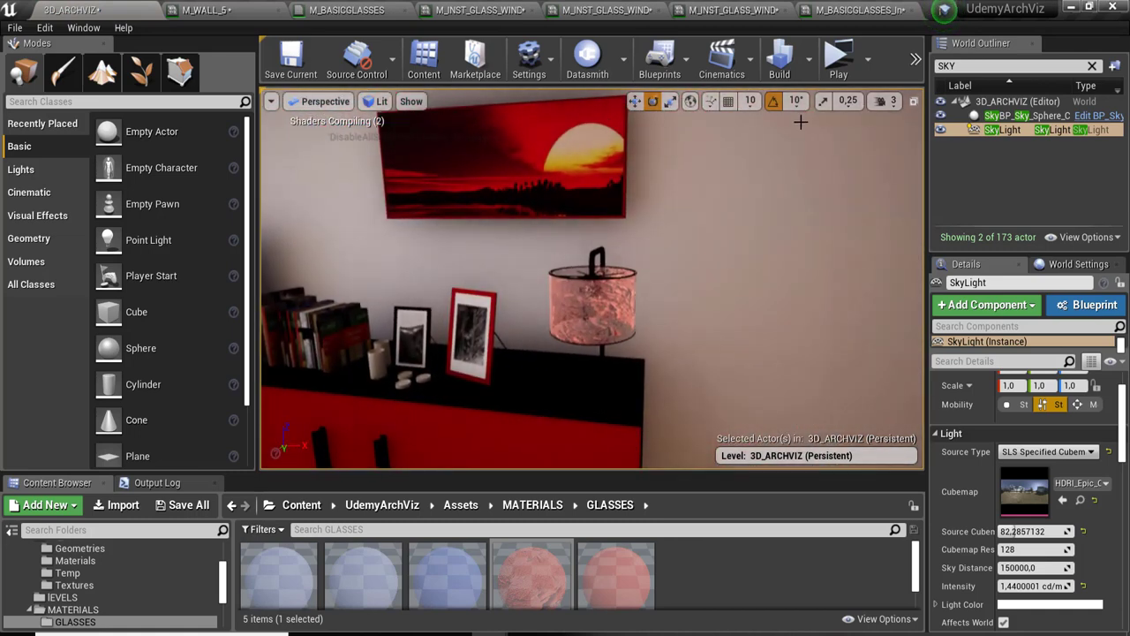
{"action": "left_click", "coordinate": [885, 101]}
{"action": "left_click_drag", "start_coordinate": [910, 137], "coordinate": [895, 137]}
{"action": "right_click_drag", "start_coordinate": [600, 282], "coordinate": [547, 282]}
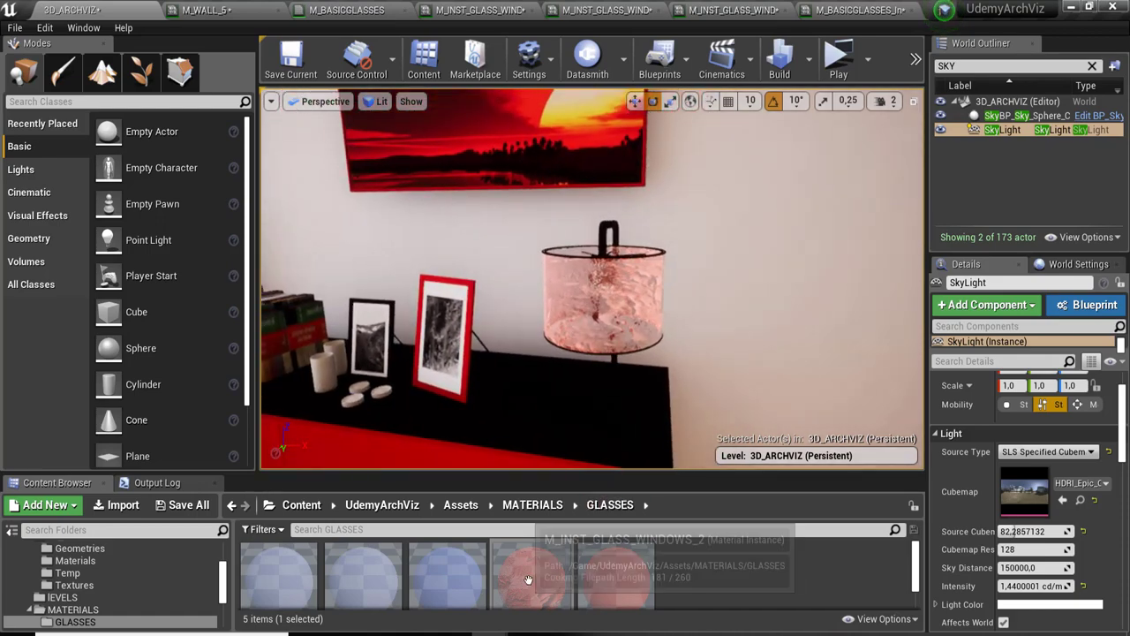
Step: Set M_INST_GLASS_WINDOWS_2's NORMAL_WEIGHT to 3.0 and save the instance
{"action": "double_click", "coordinate": [531, 574]}
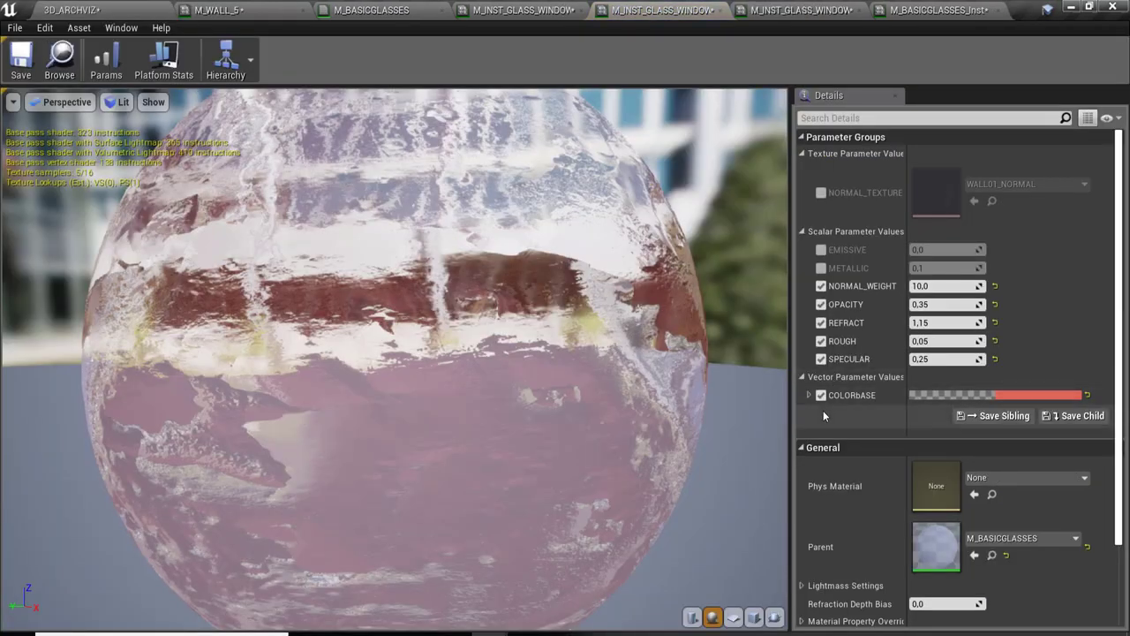
{"action": "left_click", "coordinate": [952, 285]}
{"action": "type", "text": "3"}
{"action": "key", "text": "Return"}
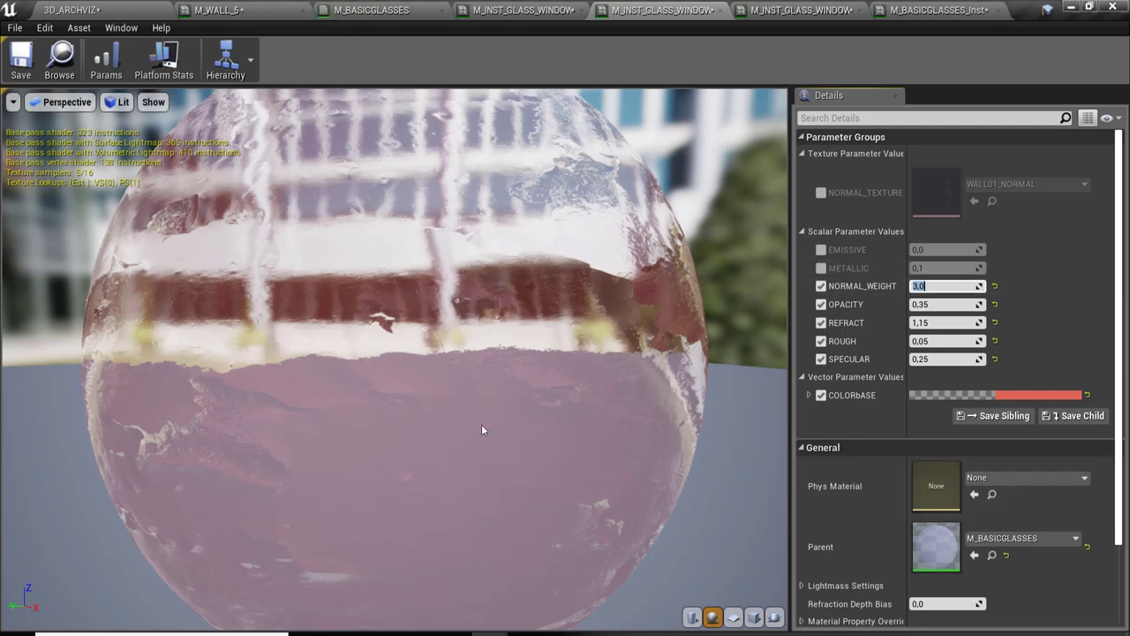
{"action": "left_click", "coordinate": [21, 58]}
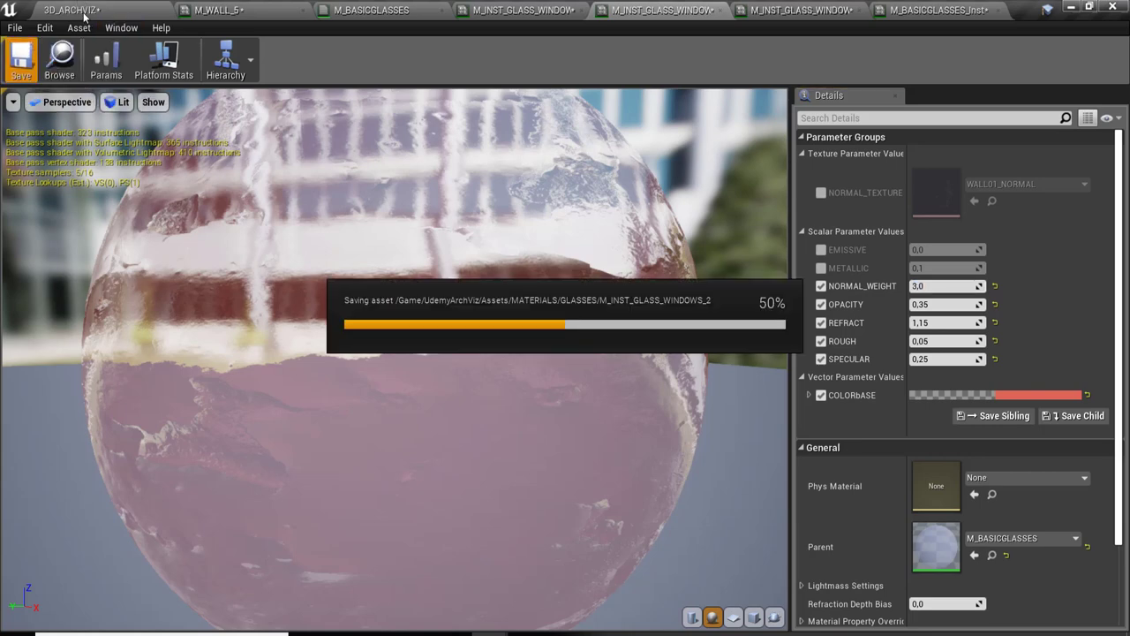
{"action": "right_click_drag", "start_coordinate": [574, 282], "coordinate": [516, 280]}
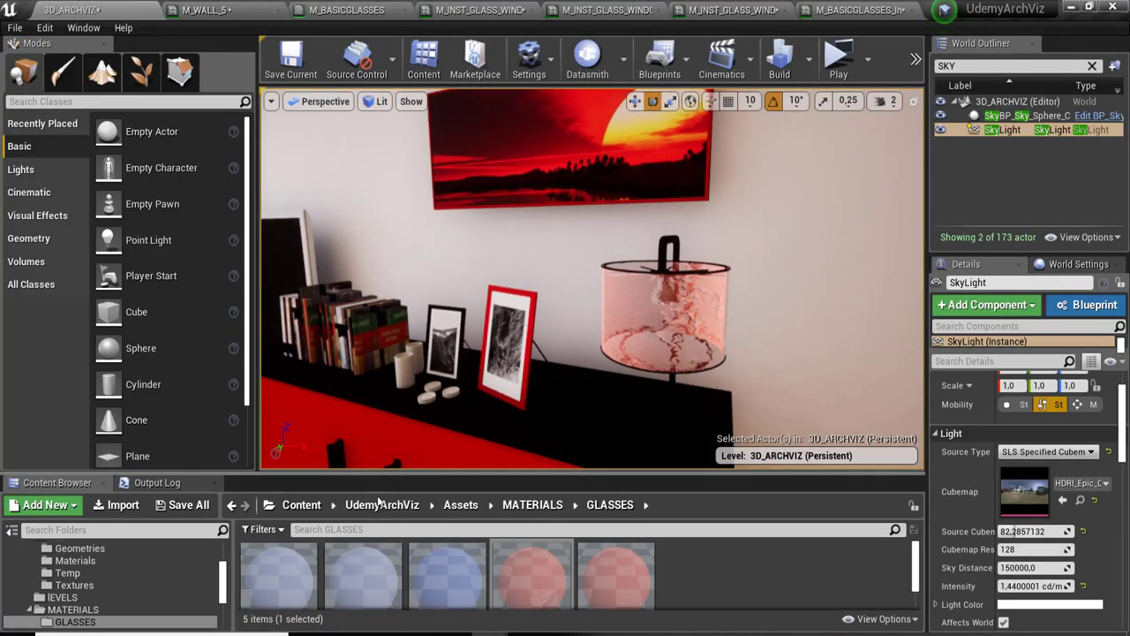
Step: In M_BASICGLASSES, add a Multiply node driving NORMAL_TEXTURE's UVs input
{"action": "double_click", "coordinate": [276, 571]}
{"action": "scroll", "coordinate": [570, 255], "scroll_direction": "down", "scroll_amount": 2}
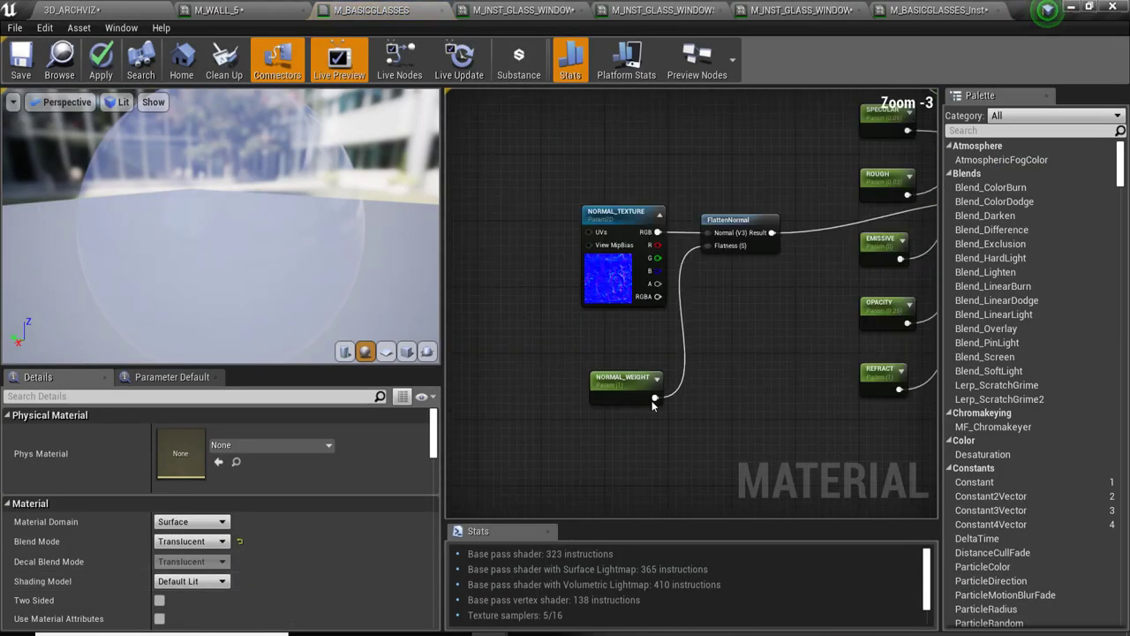
{"action": "scroll", "coordinate": [570, 255], "scroll_direction": "up", "scroll_amount": 2}
{"action": "scroll", "coordinate": [570, 261], "scroll_direction": "up", "scroll_amount": 1}
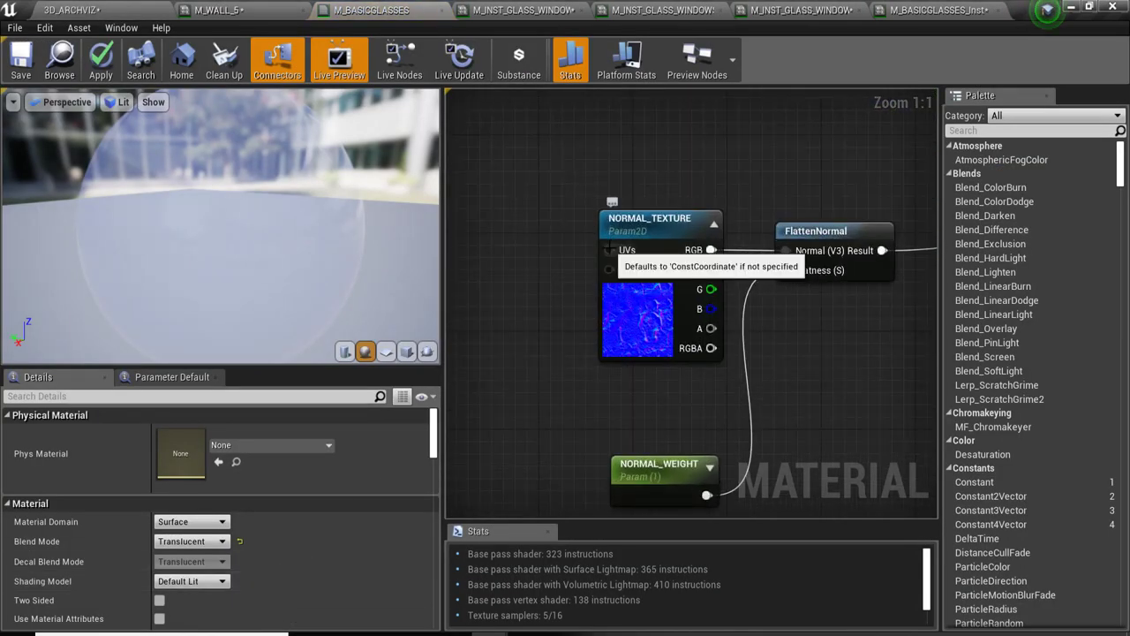
{"action": "mouse_move", "coordinate": [611, 252]}
{"action": "left_mouse_down"}
{"action": "mouse_move", "coordinate": [525, 104]}
{"action": "mouse_move", "coordinate": [495, 275]}
{"action": "left_mouse_up"}
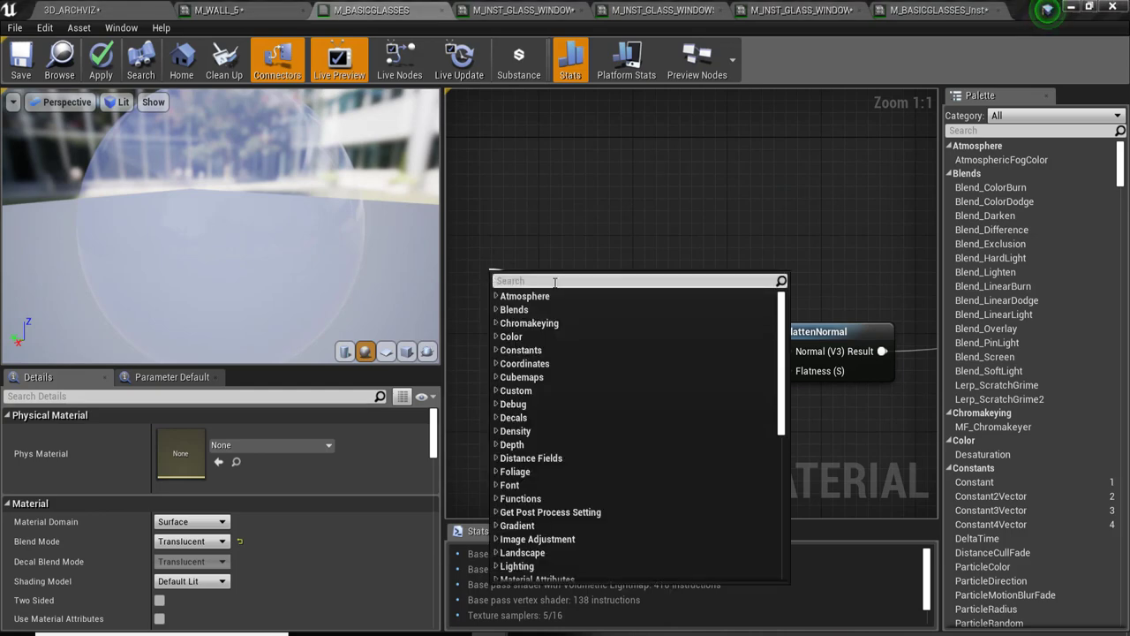
{"action": "type", "text": "MUL"}
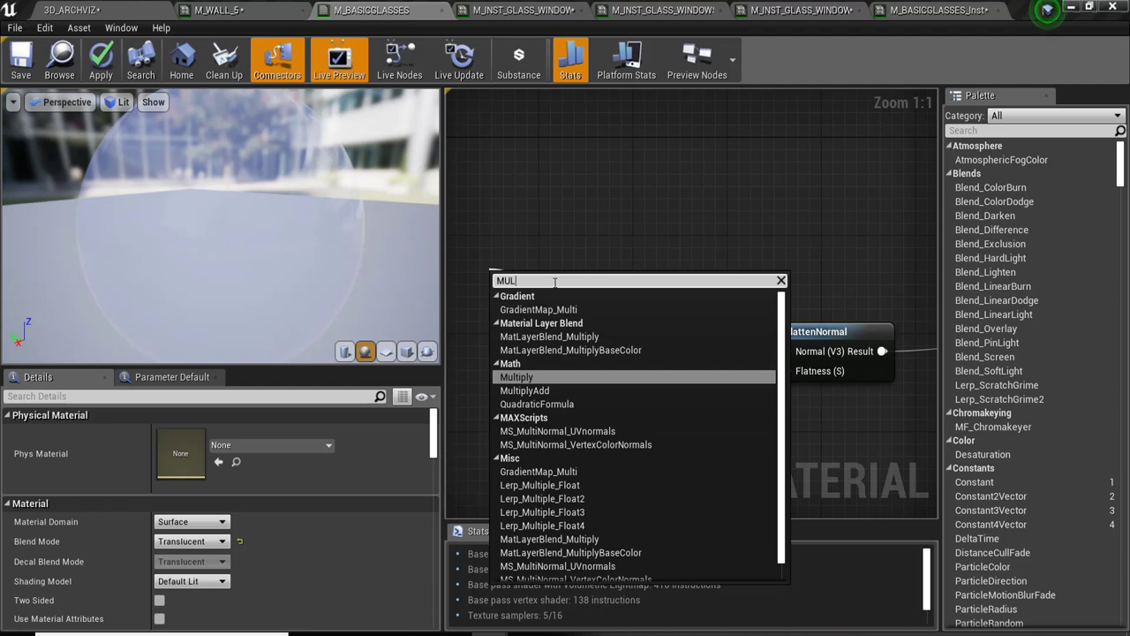
{"action": "left_click", "coordinate": [572, 377]}
{"action": "scroll", "coordinate": [482, 330], "scroll_direction": "down", "scroll_amount": 2}
{"action": "scroll", "coordinate": [596, 296], "scroll_direction": "up", "scroll_amount": 2}
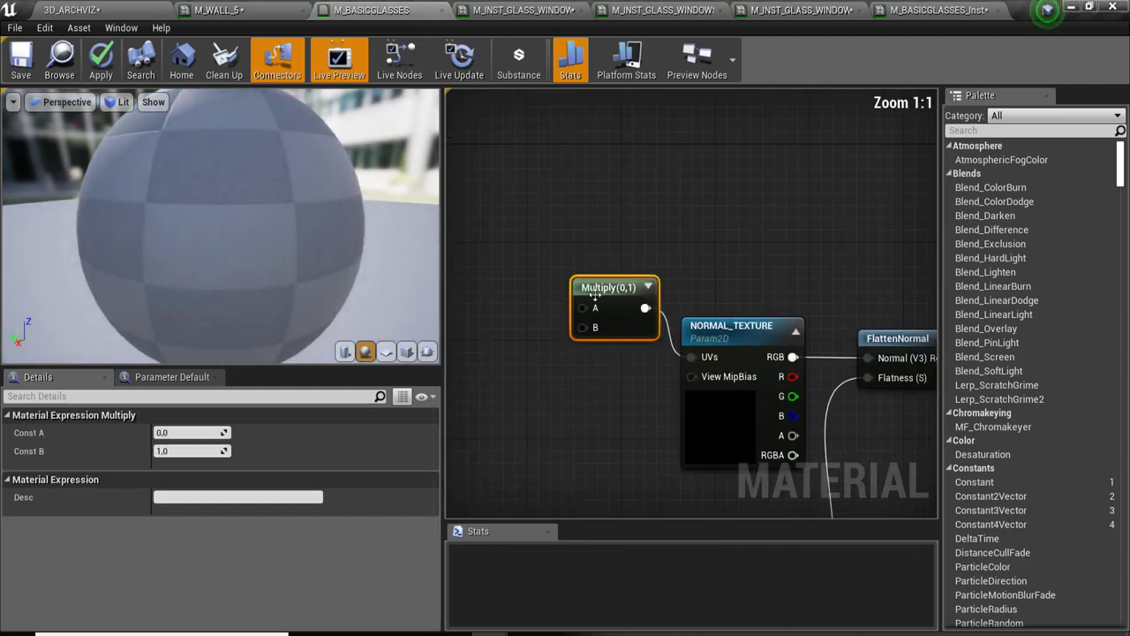
{"action": "left_click_drag", "start_coordinate": [596, 296], "coordinate": [529, 296]}
{"action": "right_click_drag", "start_coordinate": [467, 336], "coordinate": [527, 345]}
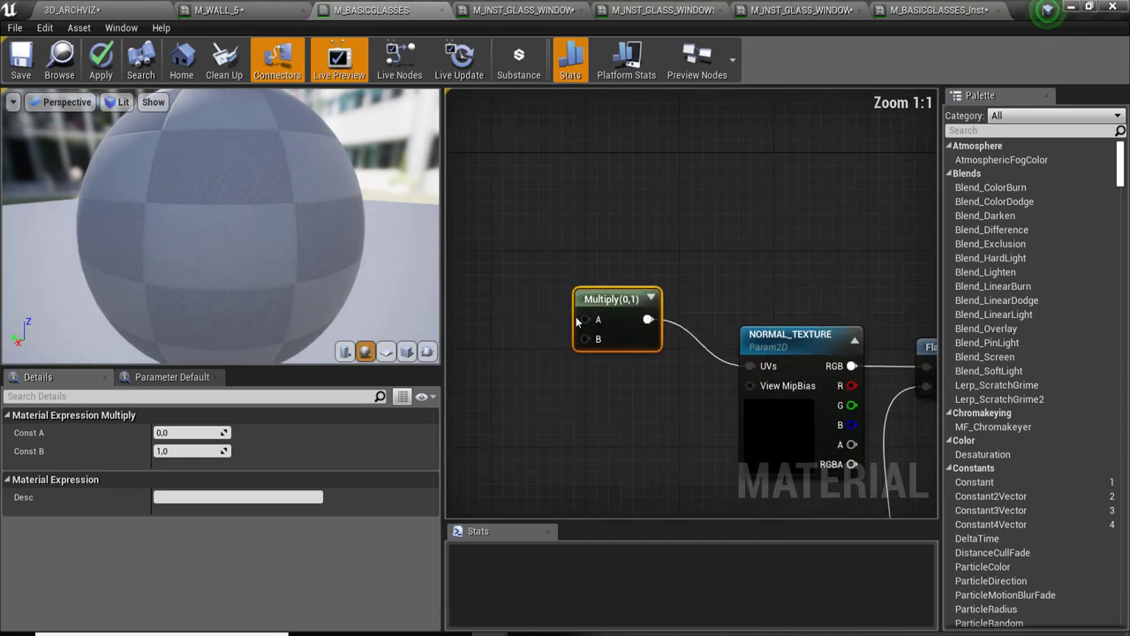
Step: Connect a TexCoord[0] node into the Multiply's A input and pull a wire from its B pin
{"action": "left_click_drag", "start_coordinate": [582, 320], "coordinate": [507, 220]}
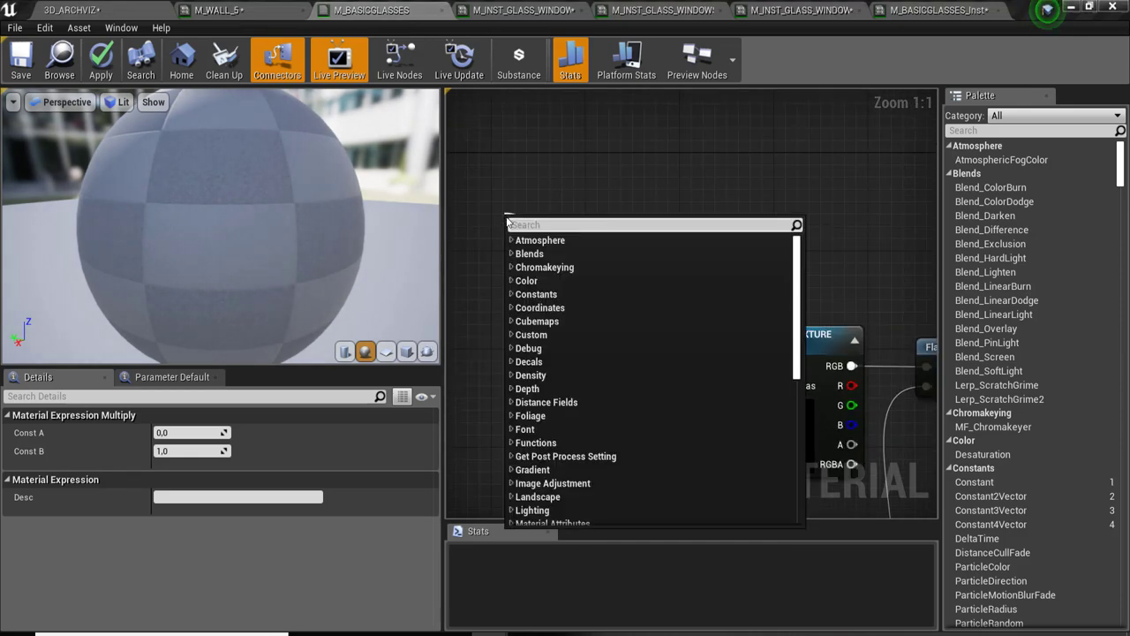
{"action": "type", "text": "COORD"}
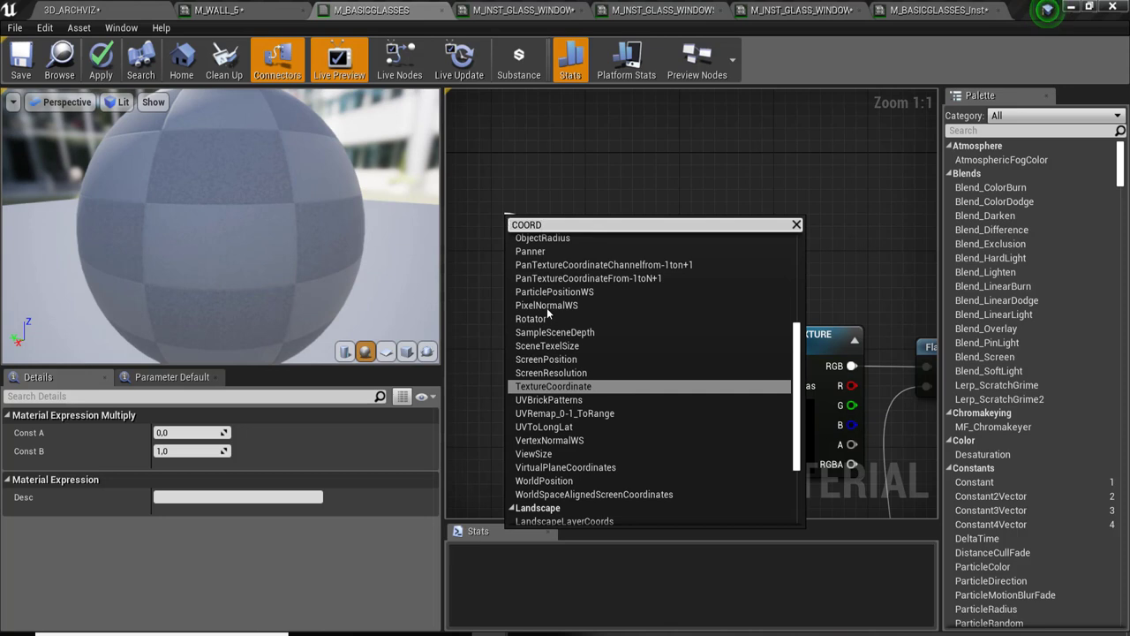
{"action": "left_click", "coordinate": [589, 386]}
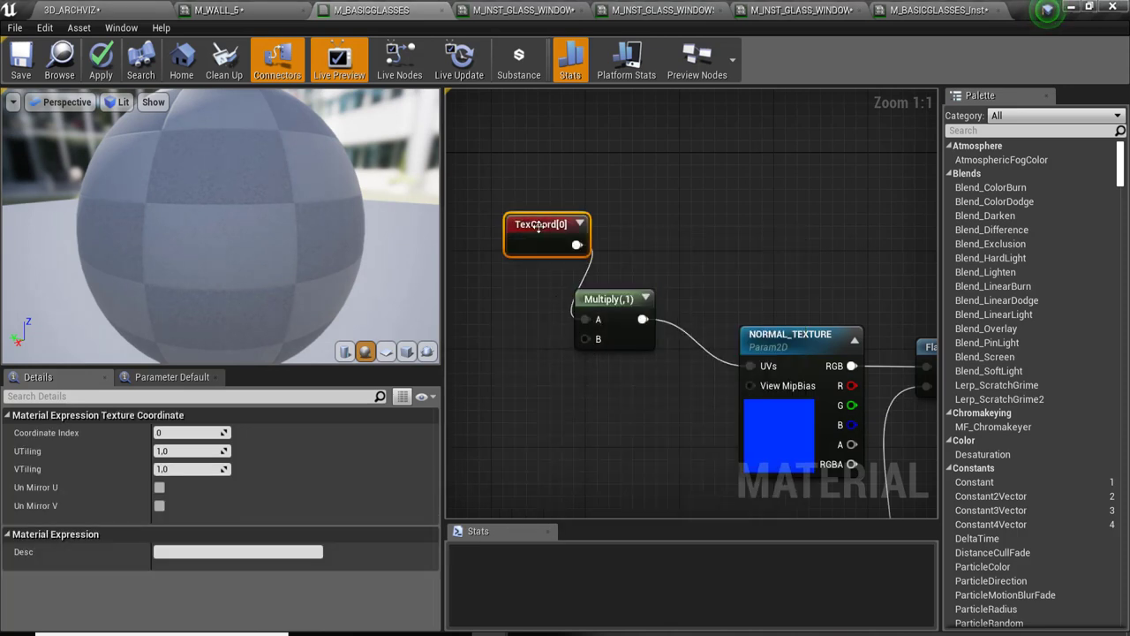
{"action": "left_click_drag", "start_coordinate": [538, 227], "coordinate": [479, 227]}
{"action": "mouse_move", "coordinate": [586, 339]}
{"action": "left_mouse_down"}
{"action": "mouse_move", "coordinate": [462, 406]}
{"action": "mouse_move", "coordinate": [524, 420]}
{"action": "left_mouse_up"}
Step: Add a scalar parameter named NORMAL_TILING on the Multiply's B input, placed beside Multiply
{"action": "type", "text": "SCAL"}
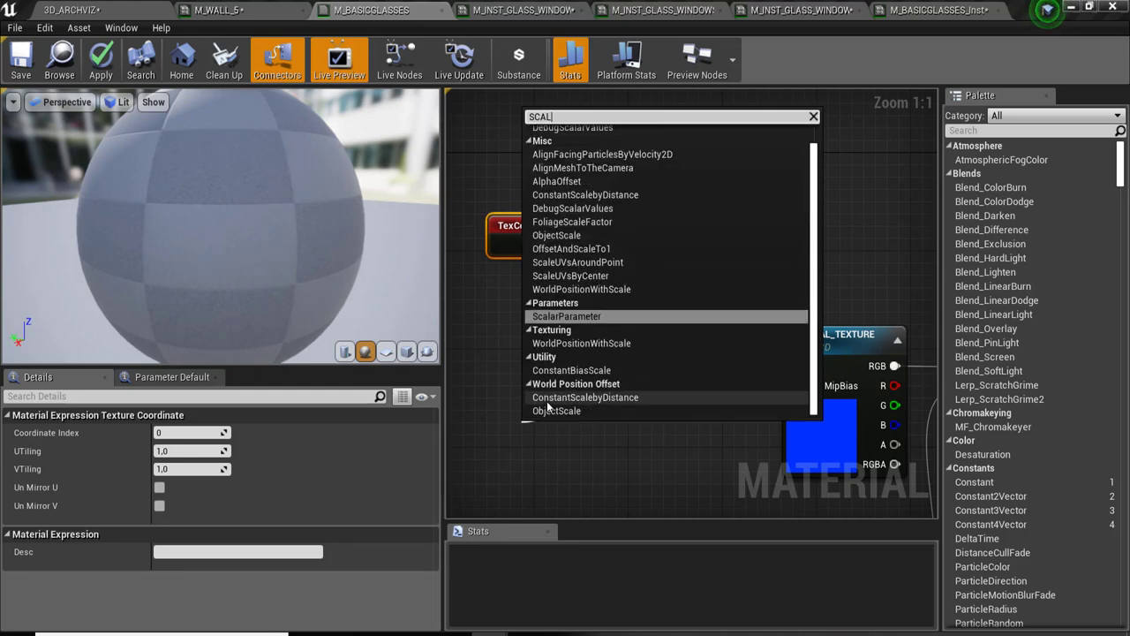
{"action": "type", "text": "A"}
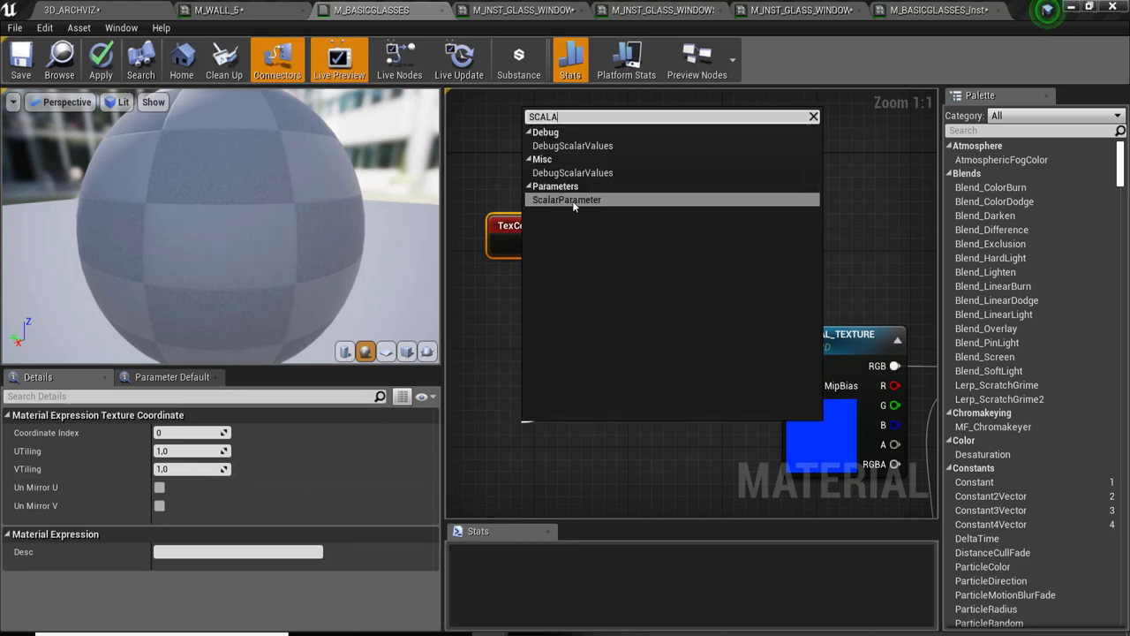
{"action": "left_click", "coordinate": [572, 200]}
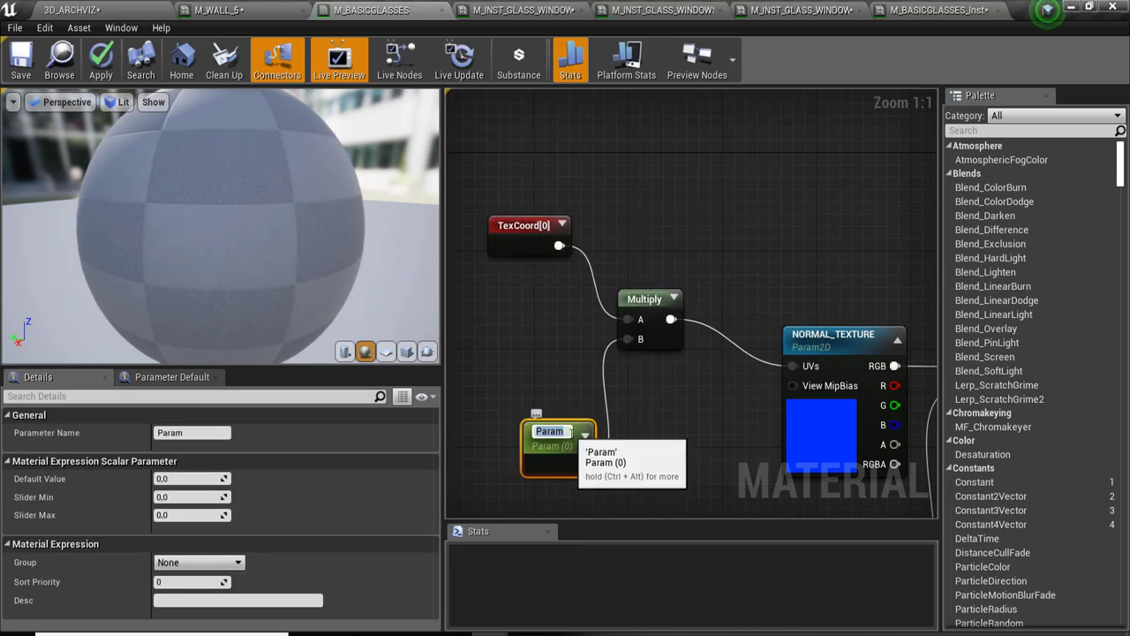
{"action": "type", "text": "NO"}
{"action": "type", "text": "RMAL_"}
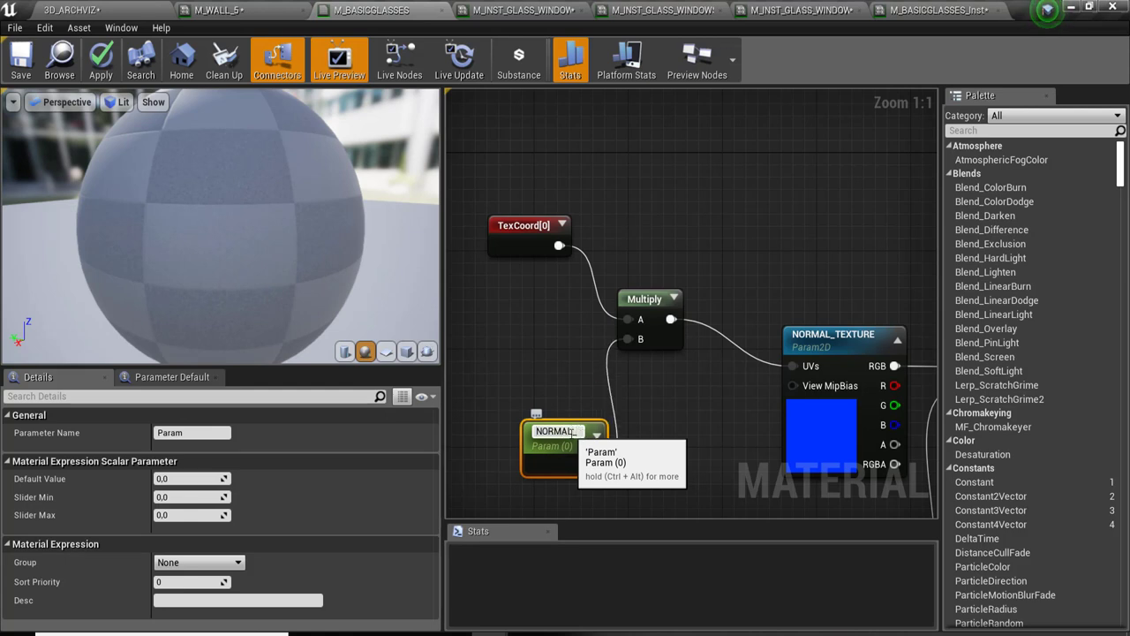
{"action": "type", "text": "TILIN"}
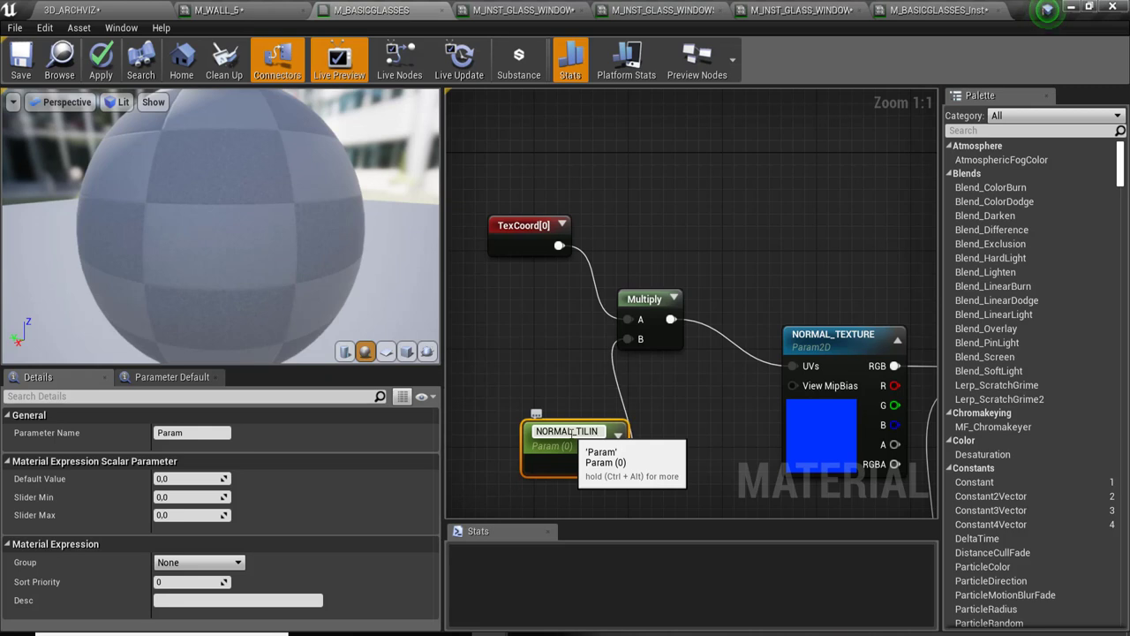
{"action": "type", "text": "G"}
{"action": "key", "text": "Return"}
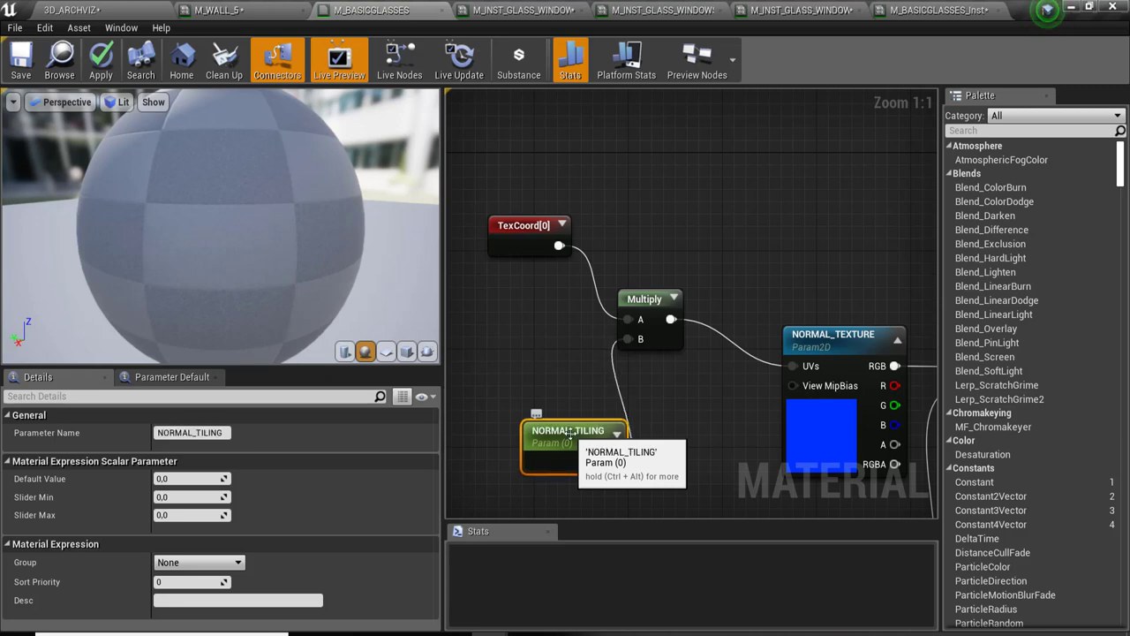
{"action": "left_click_drag", "start_coordinate": [572, 431], "coordinate": [537, 383]}
{"action": "scroll", "coordinate": [648, 294], "scroll_direction": "down", "scroll_amount": 2}
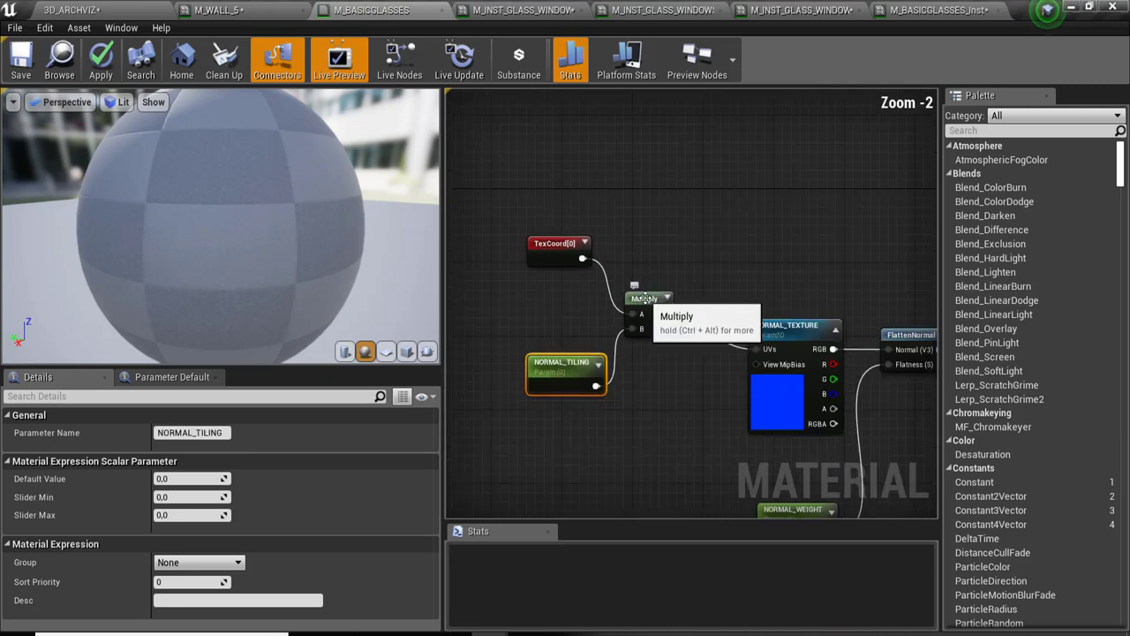
{"action": "scroll", "coordinate": [657, 292], "scroll_direction": "up", "scroll_amount": 2}
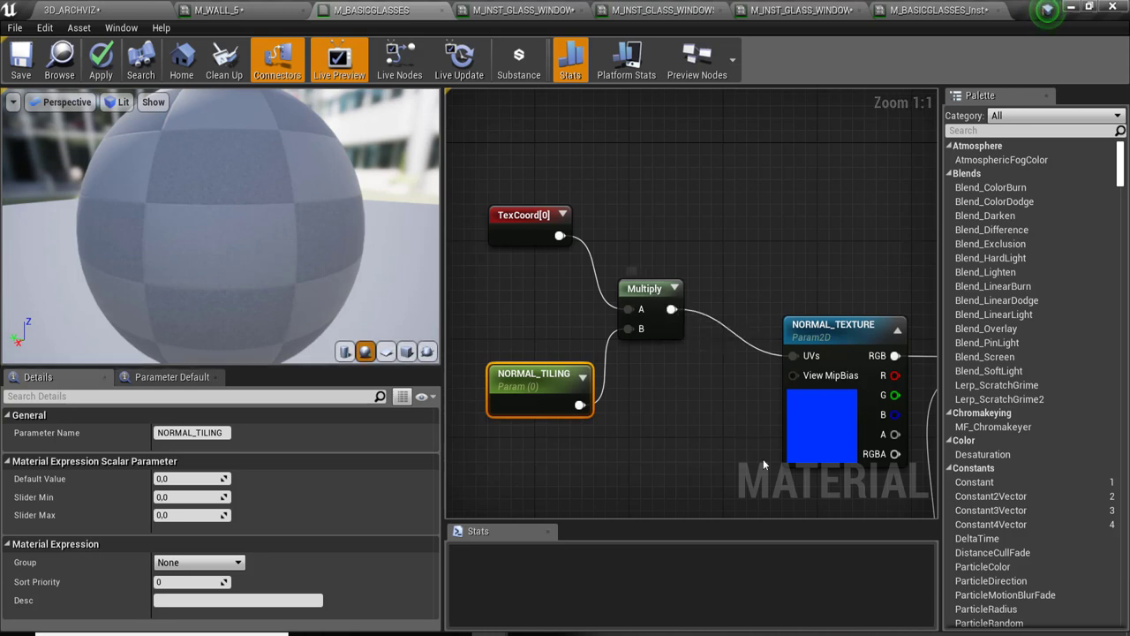
Step: Nudge the Multiply node, then reapply M_INST_GLASS_WINDOWS_2 to the lamp shade in the level
{"action": "left_click_drag", "start_coordinate": [660, 276], "coordinate": [670, 264]}
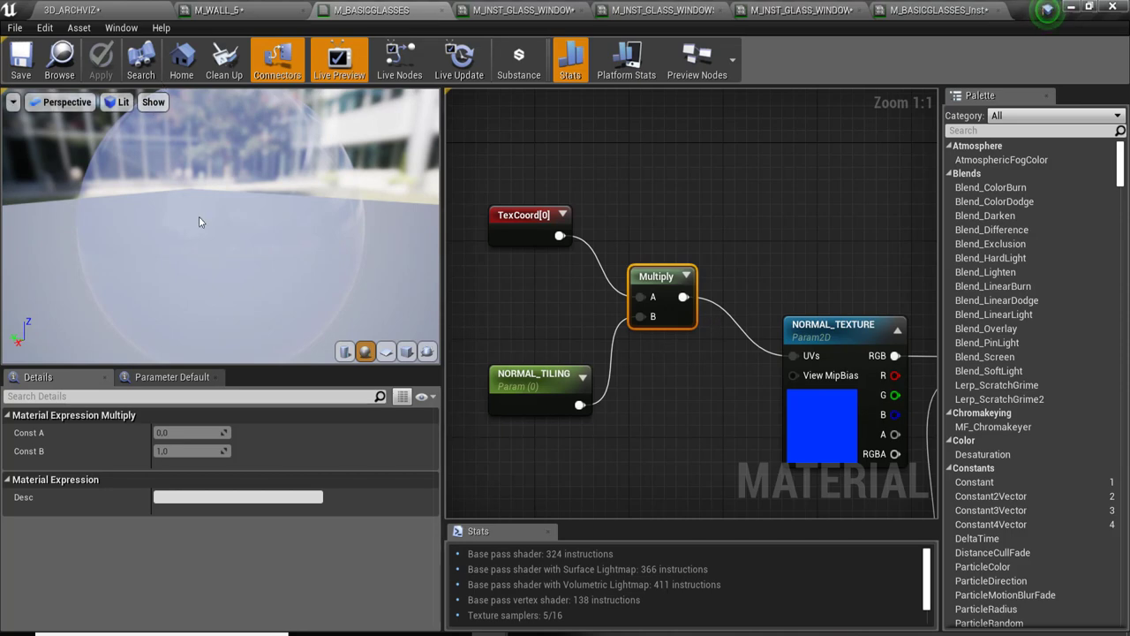
{"action": "left_click_drag", "start_coordinate": [202, 223], "coordinate": [221, 208]}
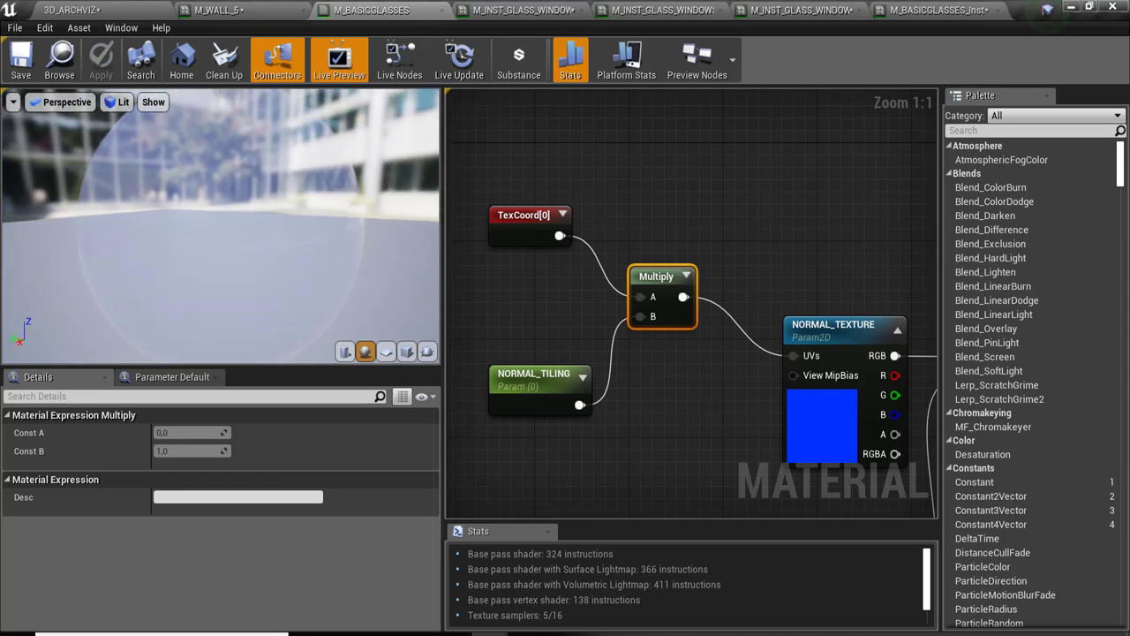
{"action": "left_click", "coordinate": [113, 10]}
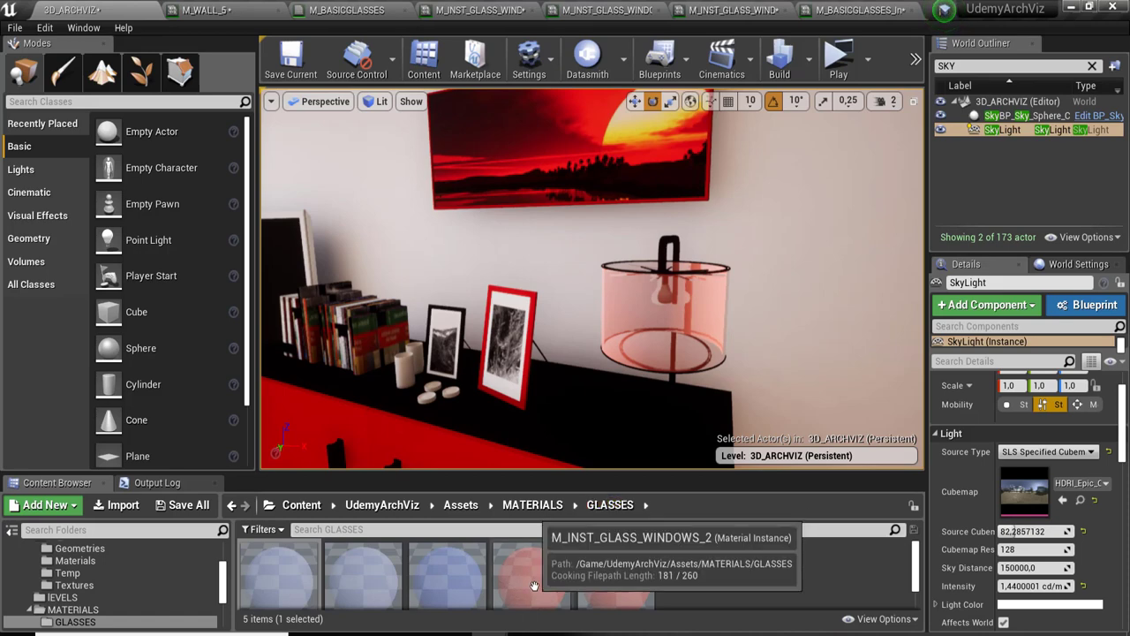
{"action": "left_click_drag", "start_coordinate": [531, 574], "coordinate": [644, 310]}
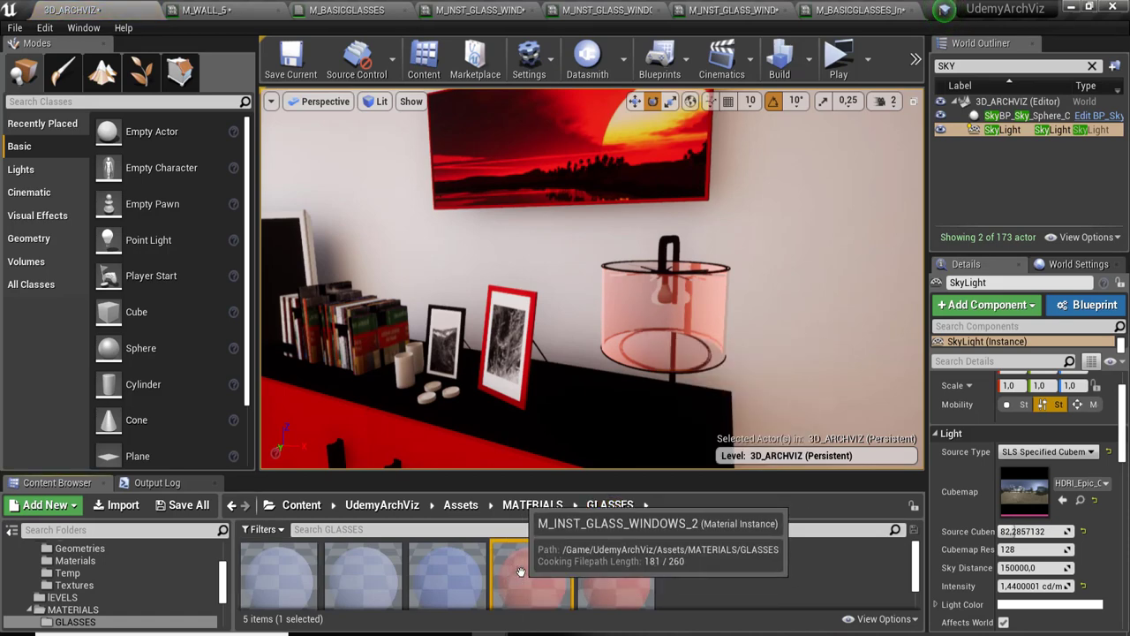
Step: Go through the open material editors to get back to the M_BASICGLASSES graph
{"action": "left_click", "coordinate": [208, 9]}
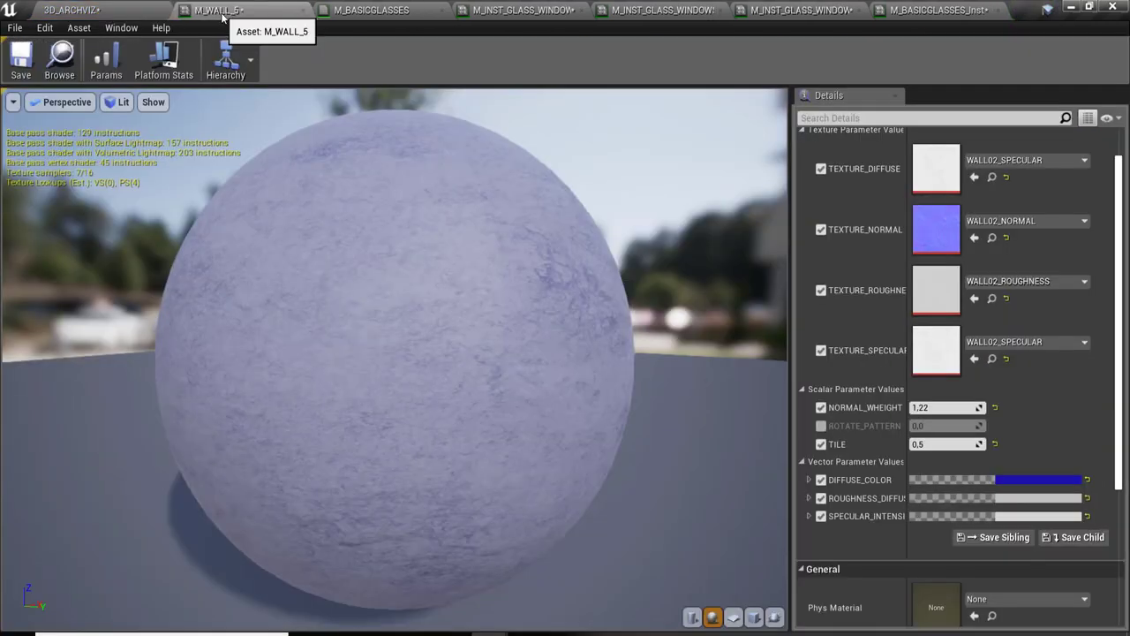
{"action": "left_click", "coordinate": [922, 9]}
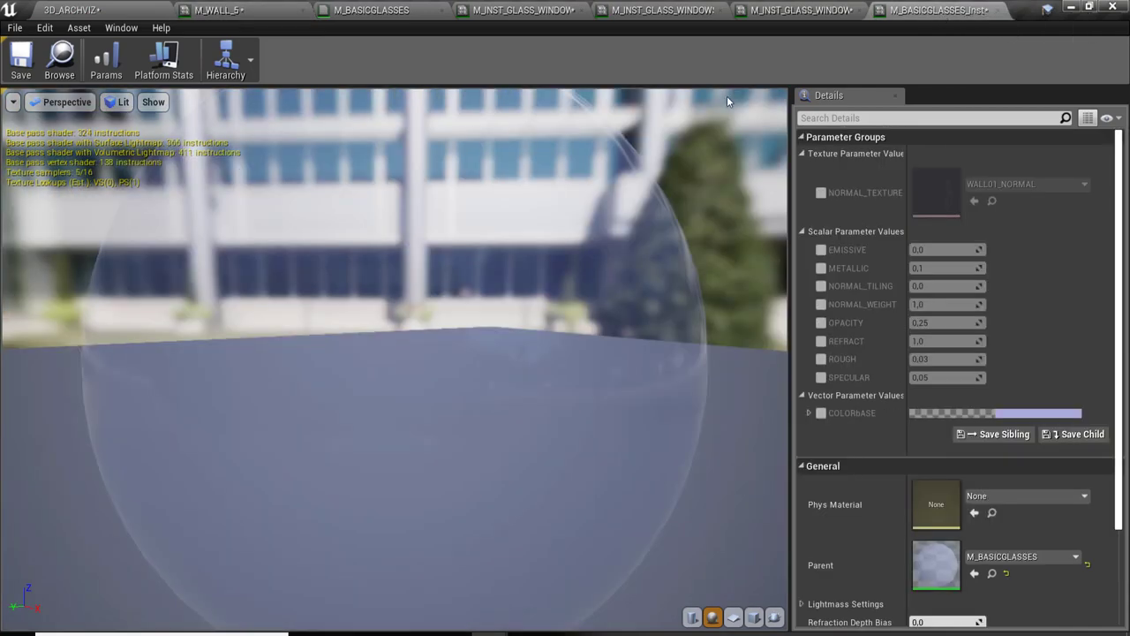
{"action": "left_click", "coordinate": [662, 11]}
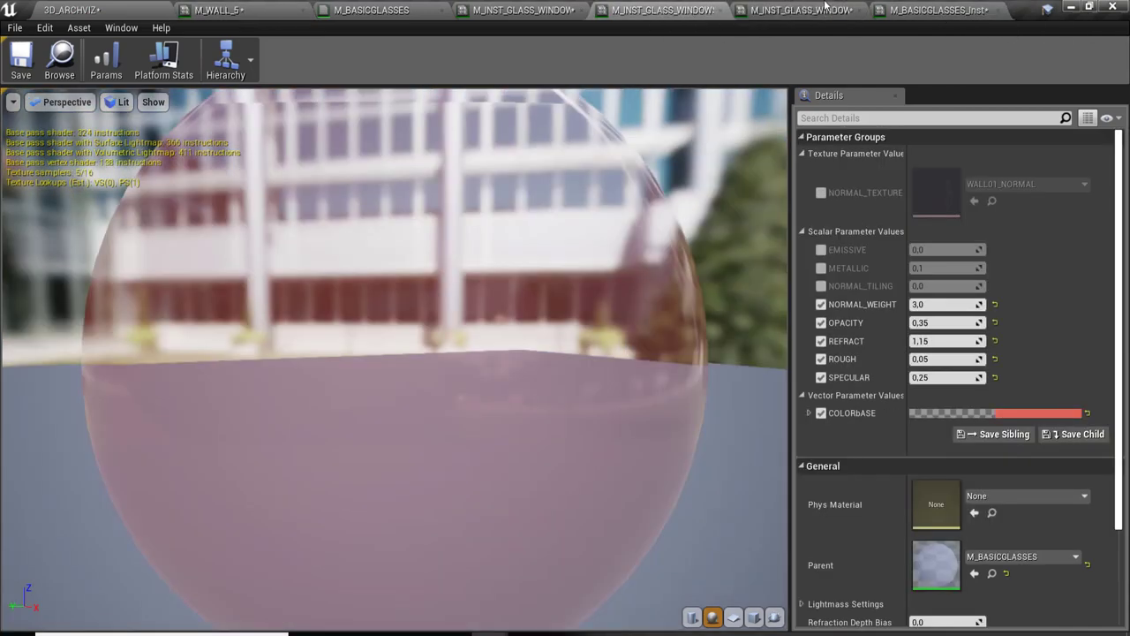
{"action": "left_click", "coordinate": [826, 13]}
{"action": "left_click", "coordinate": [402, 11]}
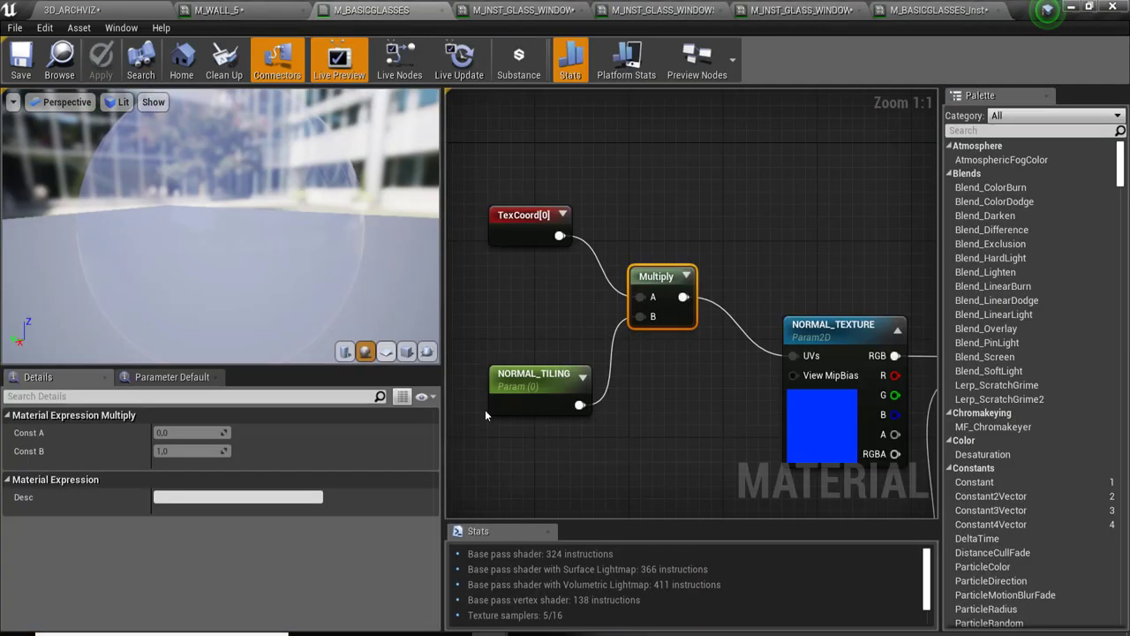
Step: Give NORMAL_TILING a default value of 1.0 and save M_BASICGLASSES
{"action": "left_click", "coordinate": [547, 379]}
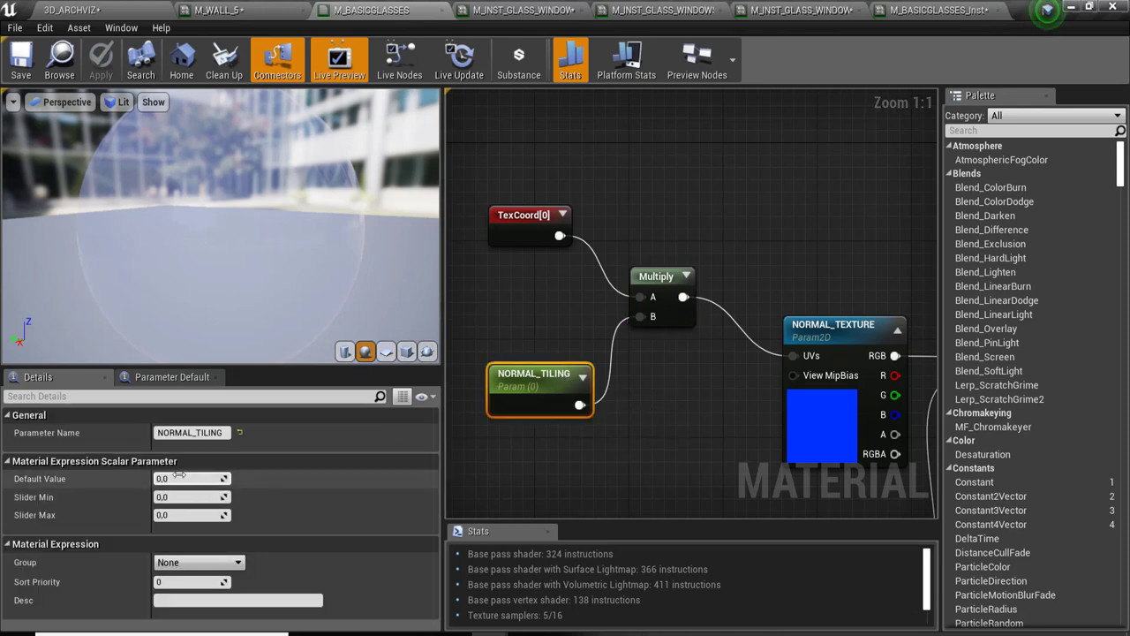
{"action": "left_click", "coordinate": [180, 478]}
{"action": "type", "text": "1"}
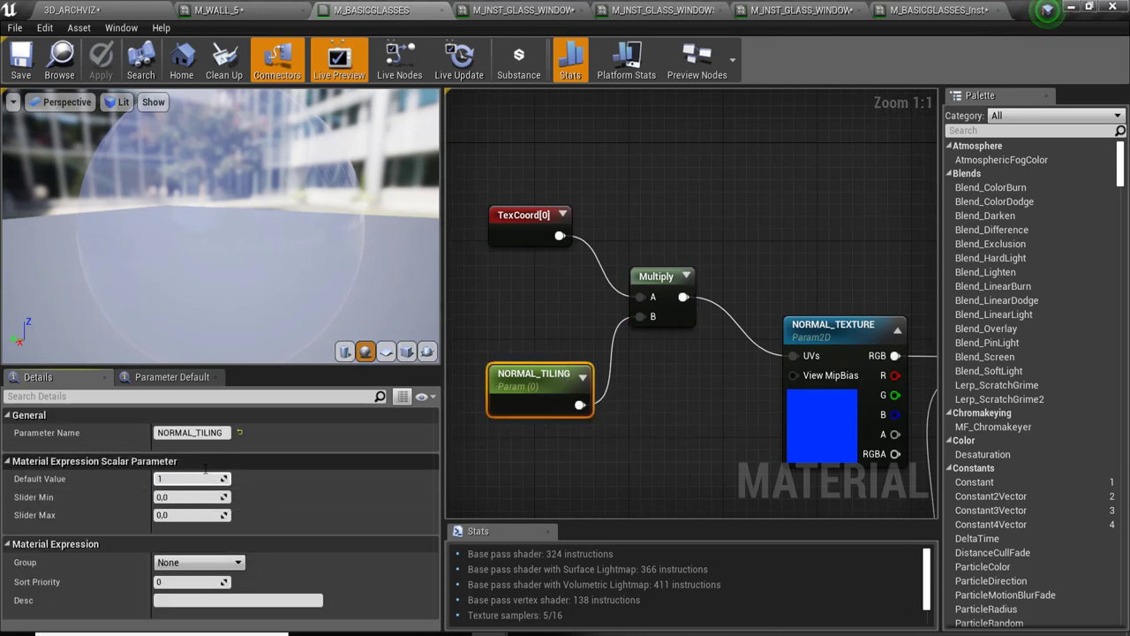
{"action": "key", "text": "Return"}
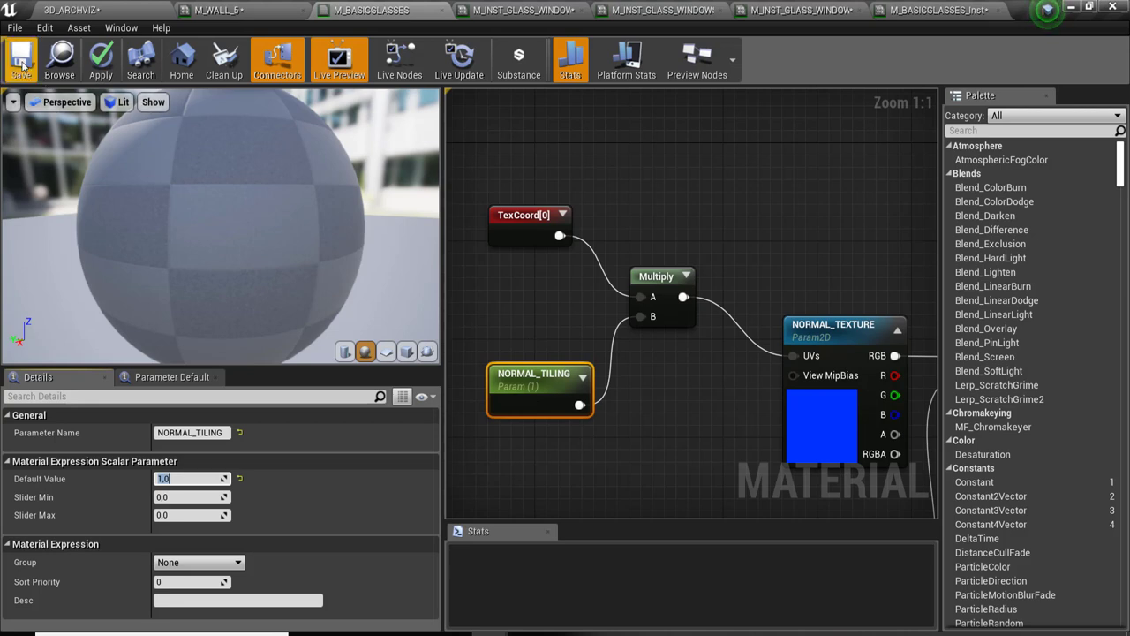
{"action": "left_click", "coordinate": [20, 58]}
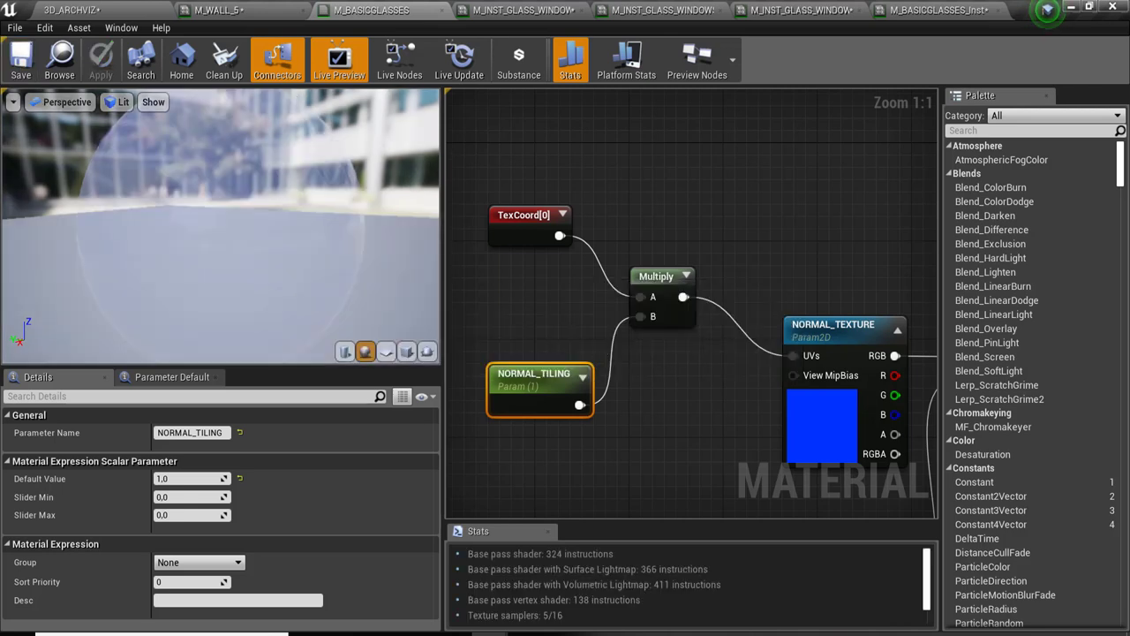
Step: From the level, open the lamp's glass instance and set NORMAL_WEIGHT to 8.0
{"action": "left_click", "coordinate": [95, 8]}
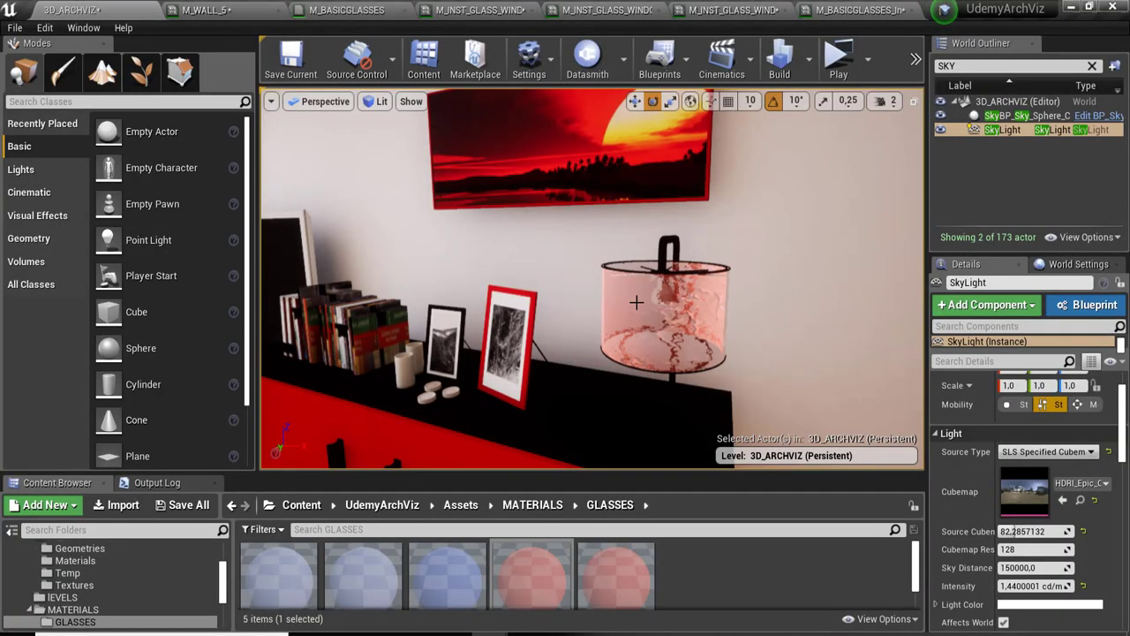
{"action": "right_click_drag", "start_coordinate": [636, 302], "coordinate": [664, 307]}
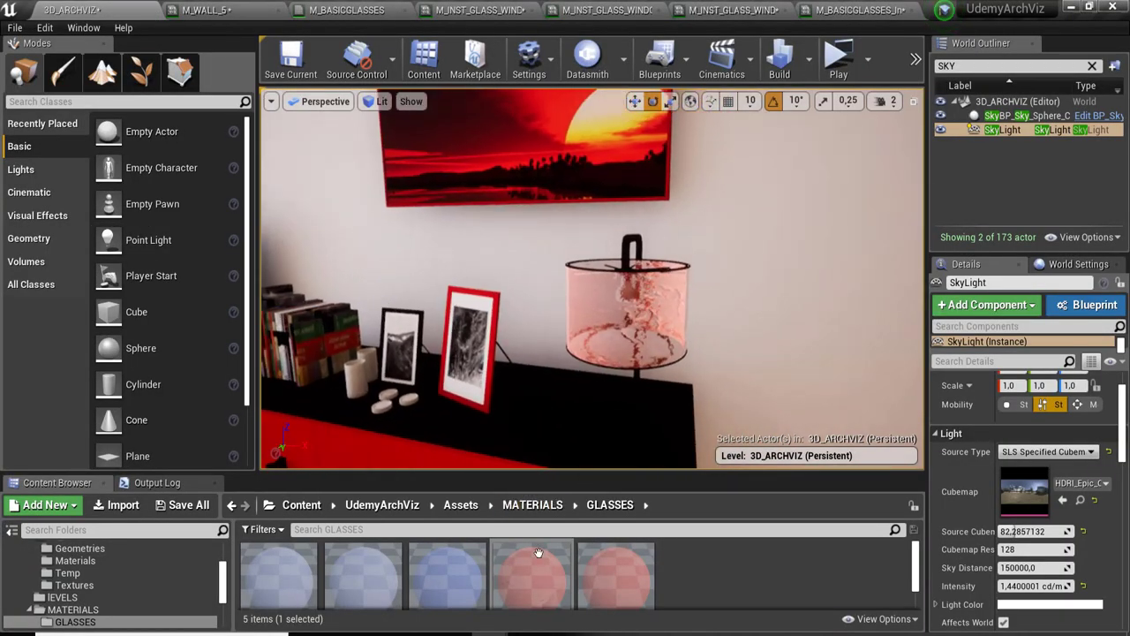
{"action": "double_click", "coordinate": [538, 574]}
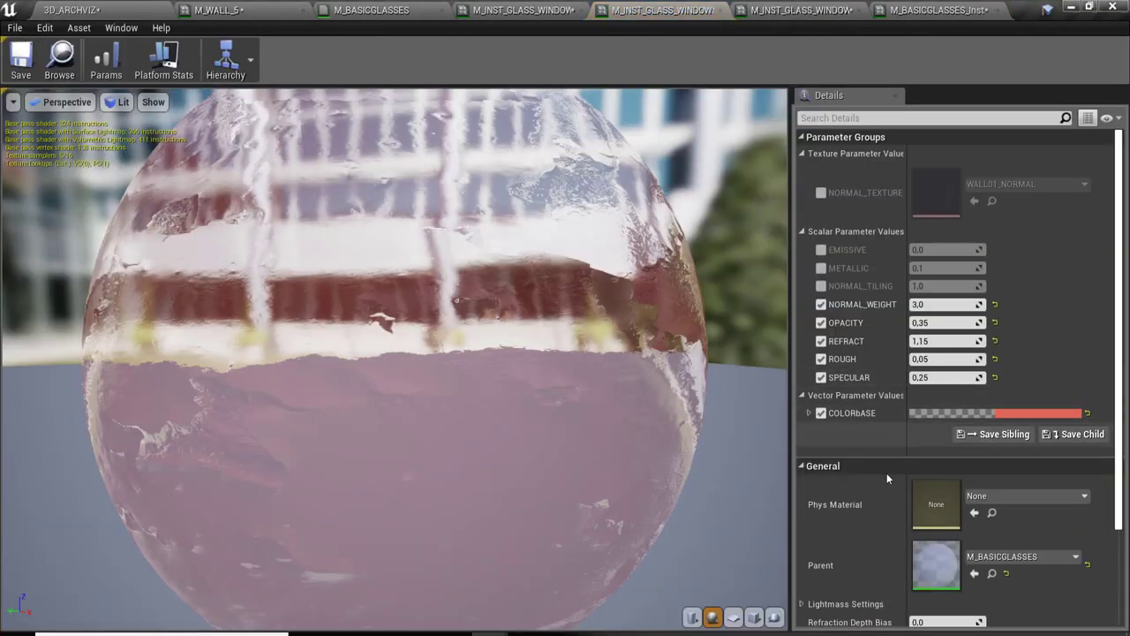
{"action": "scroll", "coordinate": [891, 476], "scroll_direction": "down", "scroll_amount": 2}
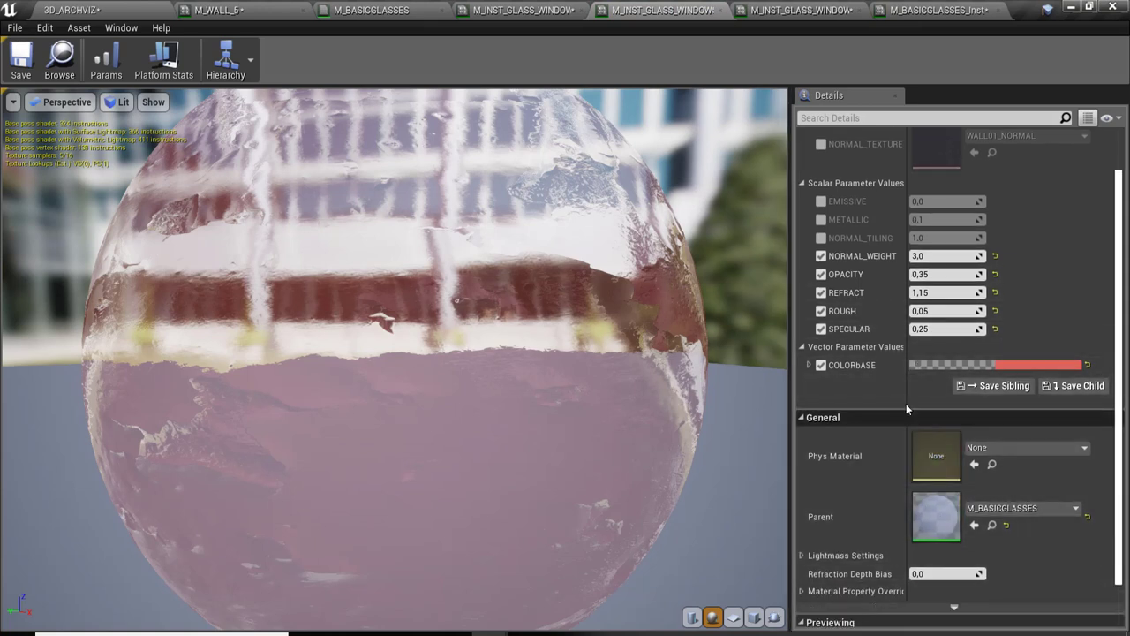
{"action": "left_click", "coordinate": [945, 256]}
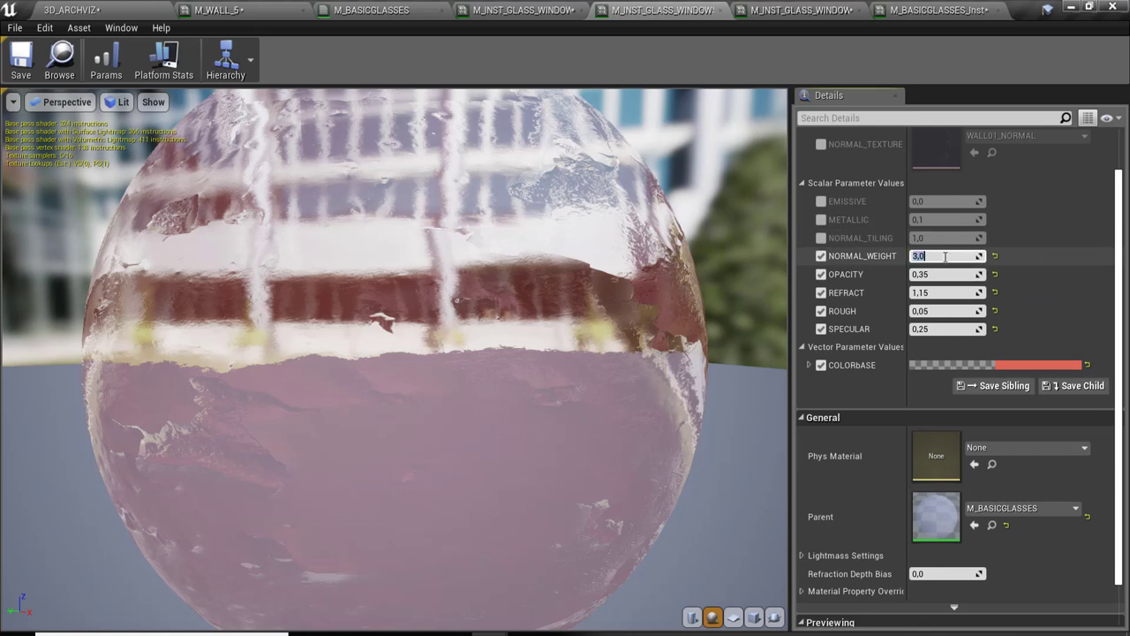
{"action": "type", "text": "8"}
{"action": "key", "text": "Return"}
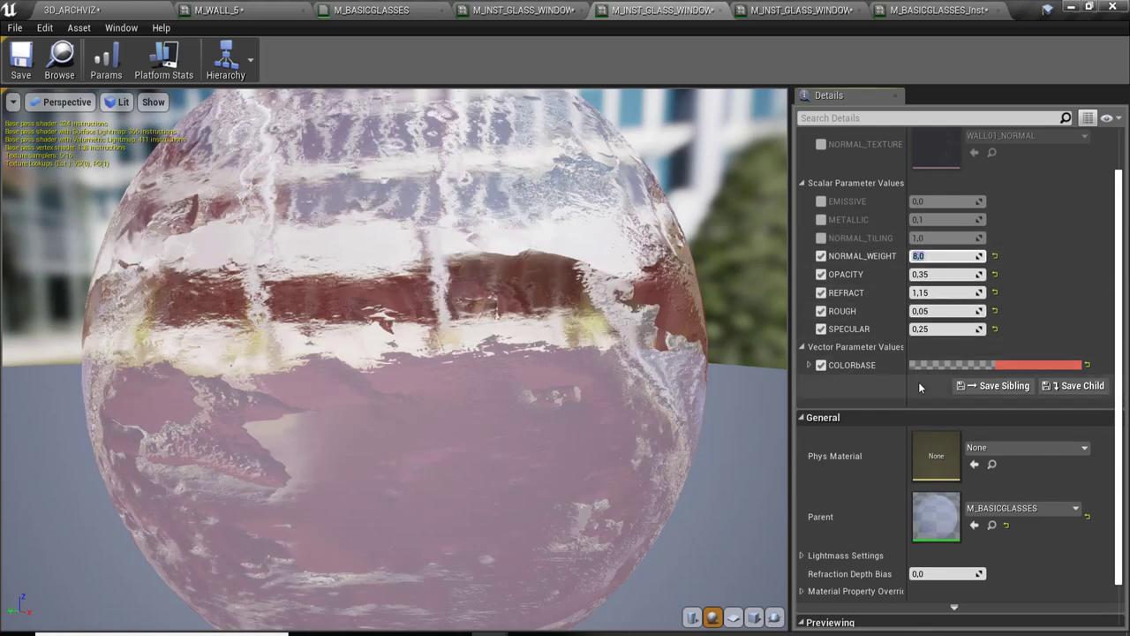
Step: Override NORMAL_TILING to 2.0 in the glass instance and save it
{"action": "scroll", "coordinate": [918, 380], "scroll_direction": "up", "scroll_amount": 2}
{"action": "scroll", "coordinate": [919, 380], "scroll_direction": "down", "scroll_amount": 1}
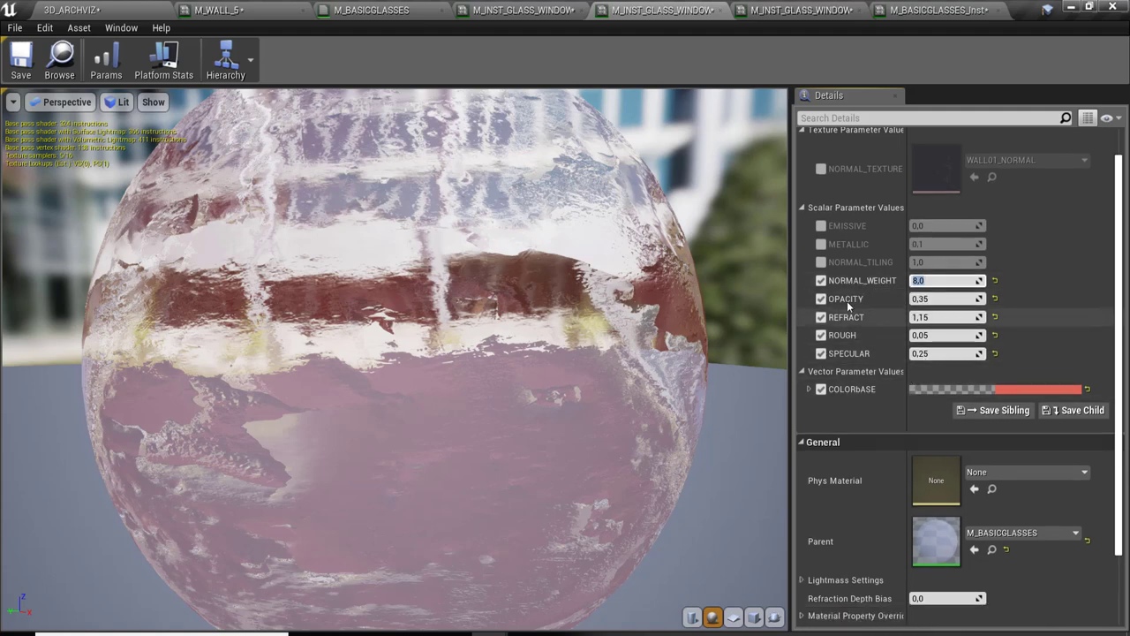
{"action": "left_click", "coordinate": [822, 263]}
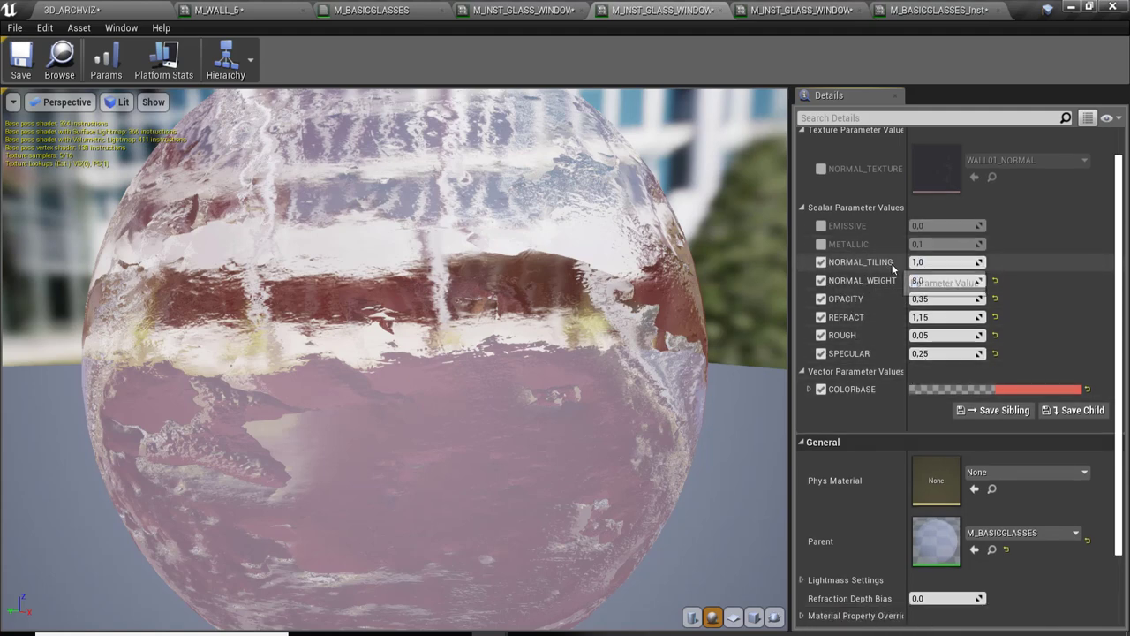
{"action": "left_click", "coordinate": [941, 261]}
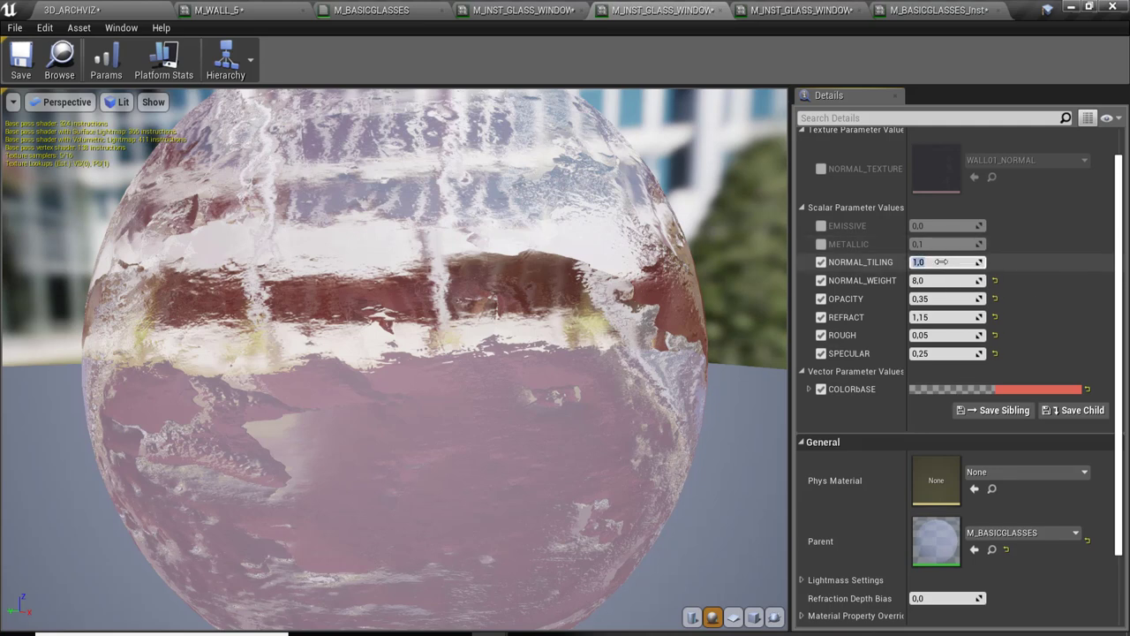
{"action": "type", "text": "2"}
{"action": "key", "text": "Return"}
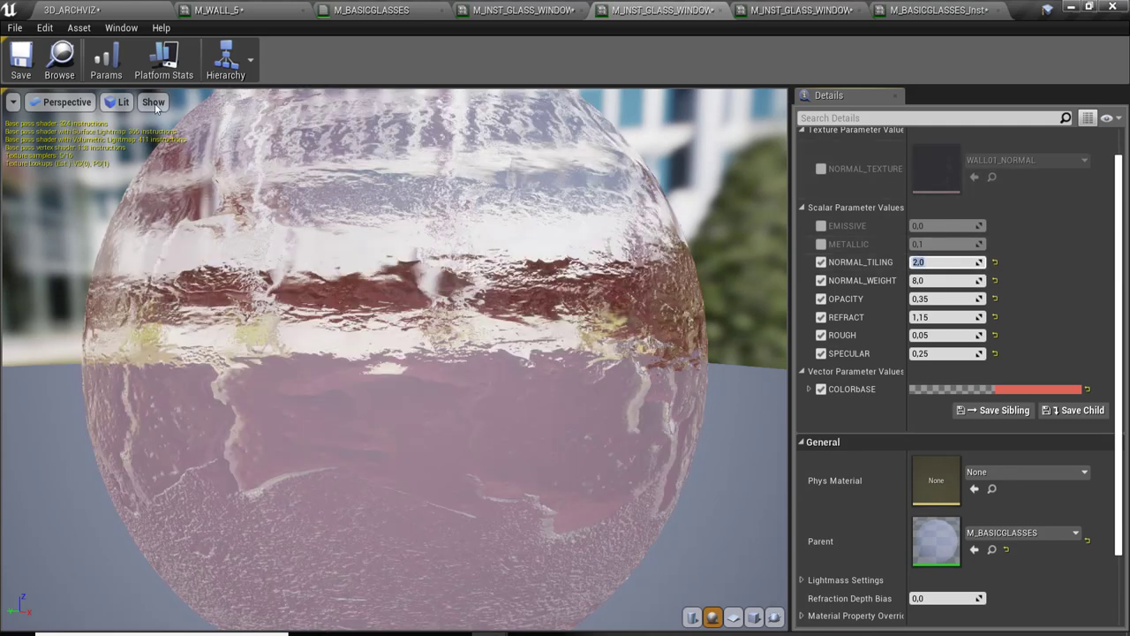
{"action": "left_click", "coordinate": [21, 55]}
Step: Raise M_INST_GLASS_WINDOWS_2's OPACITY to about 0.79, save it, and return to 3D_ARCHVIZ
{"action": "left_click", "coordinate": [71, 9]}
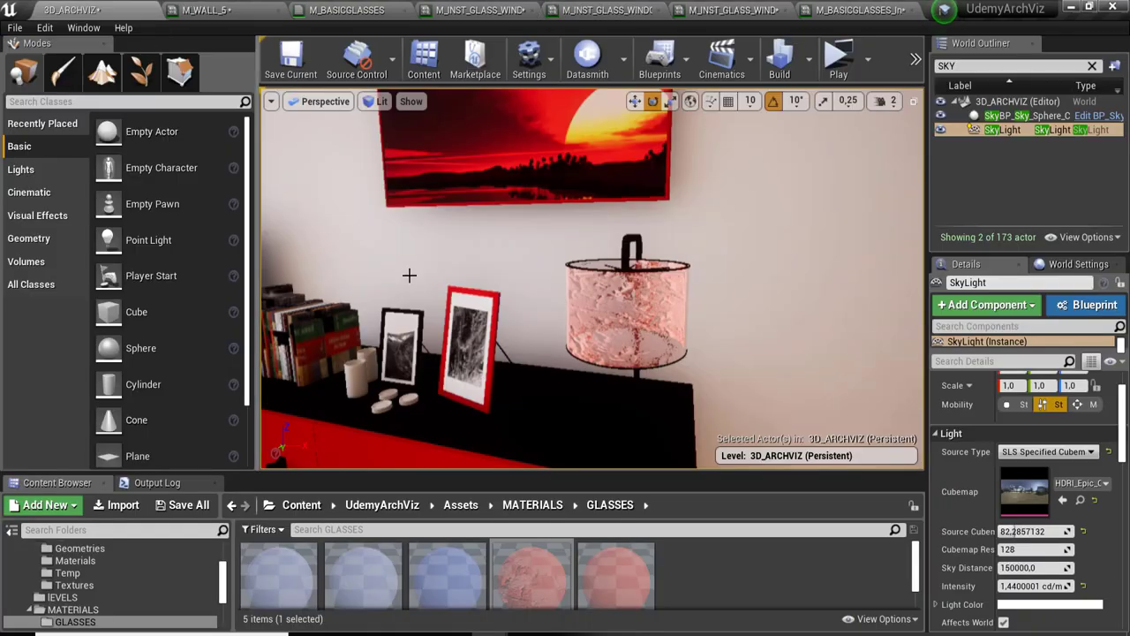
{"action": "right_click_drag", "start_coordinate": [629, 317], "coordinate": [629, 318]}
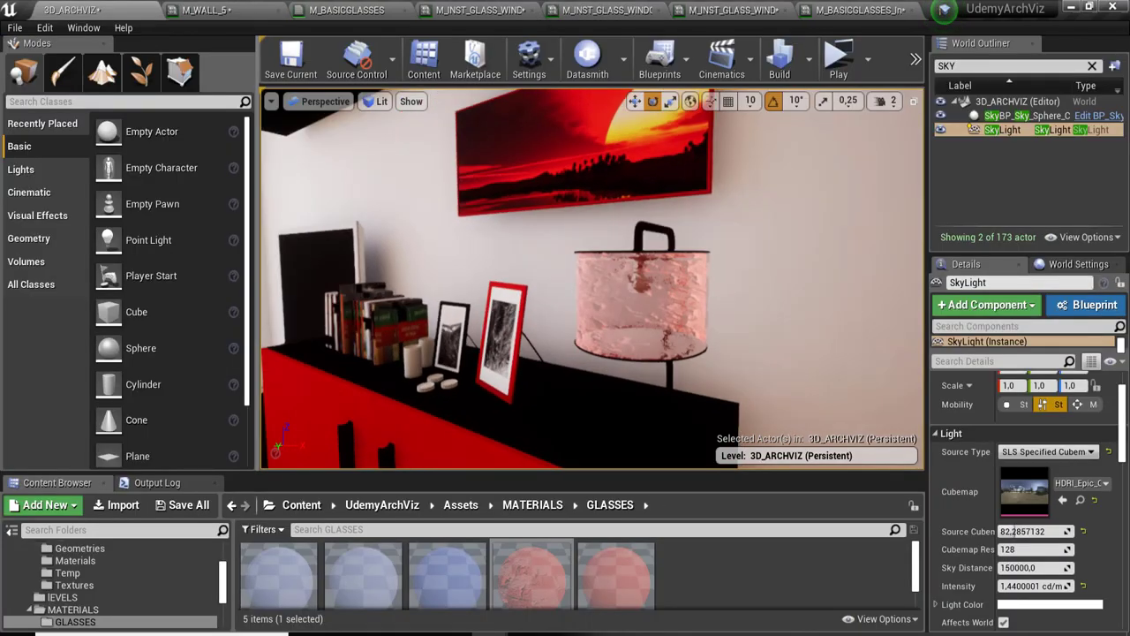
{"action": "double_click", "coordinate": [542, 583]}
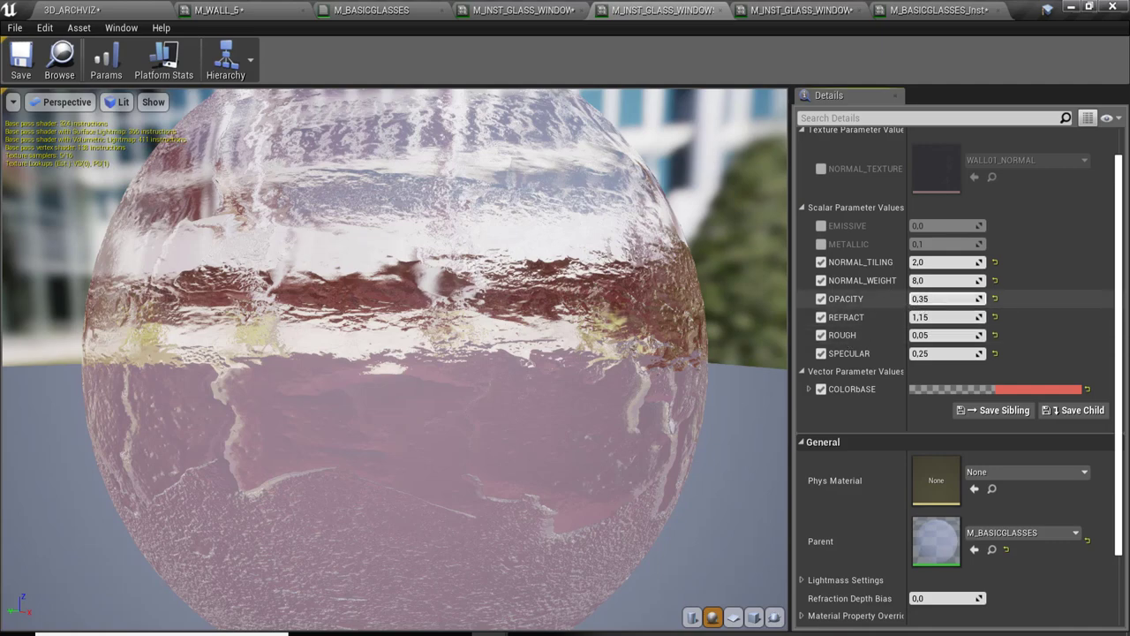
{"action": "left_click_drag", "start_coordinate": [944, 298], "coordinate": [980, 298]}
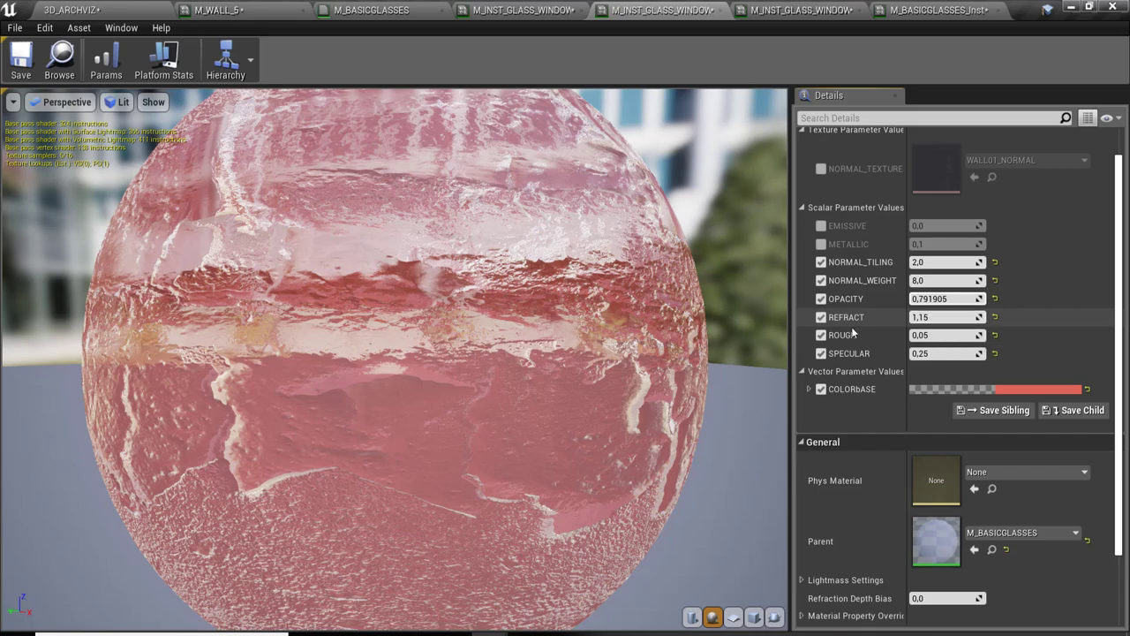
{"action": "left_click", "coordinate": [33, 58]}
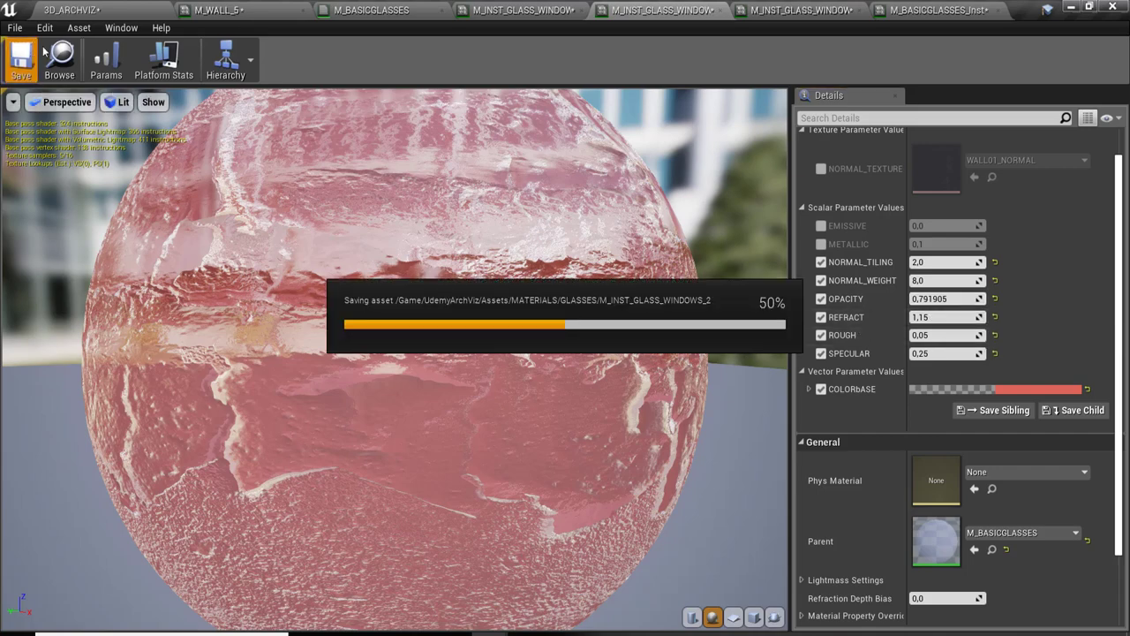
{"action": "left_click", "coordinate": [97, 10]}
{"action": "mouse_move", "coordinate": [693, 365]}
{"action": "right_mouse_down"}
{"action": "mouse_move", "coordinate": [595, 99]}
{"action": "mouse_move", "coordinate": [565, 124]}
{"action": "right_mouse_up"}
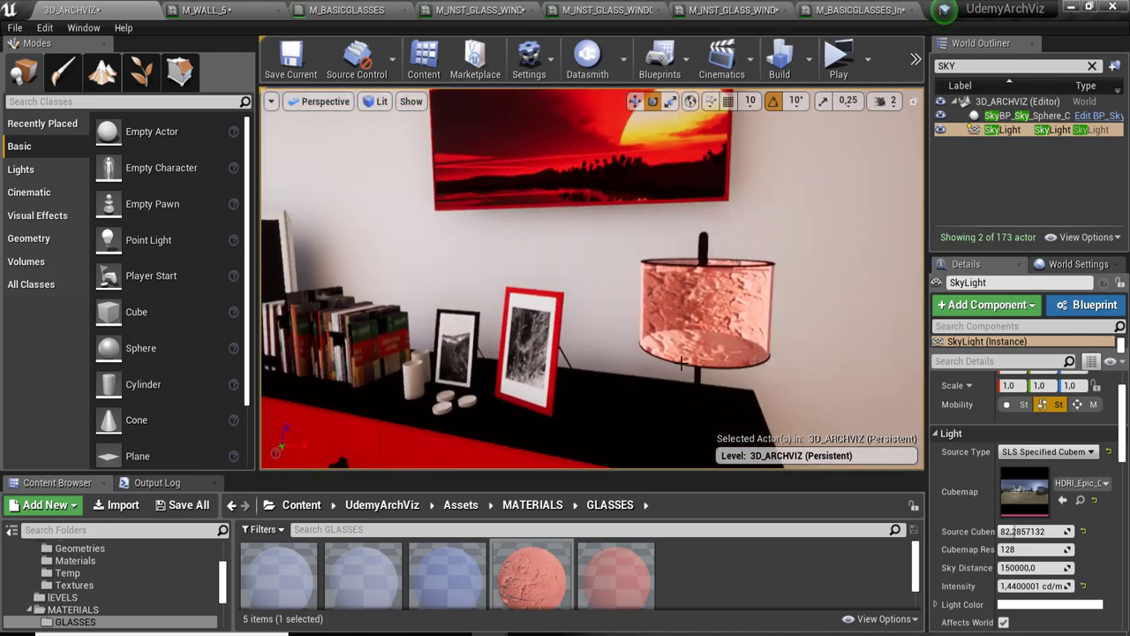
{"action": "mouse_move", "coordinate": [565, 124]}
{"action": "right_mouse_down"}
{"action": "mouse_move", "coordinate": [650, 351]}
{"action": "mouse_move", "coordinate": [618, 329]}
{"action": "right_mouse_up"}
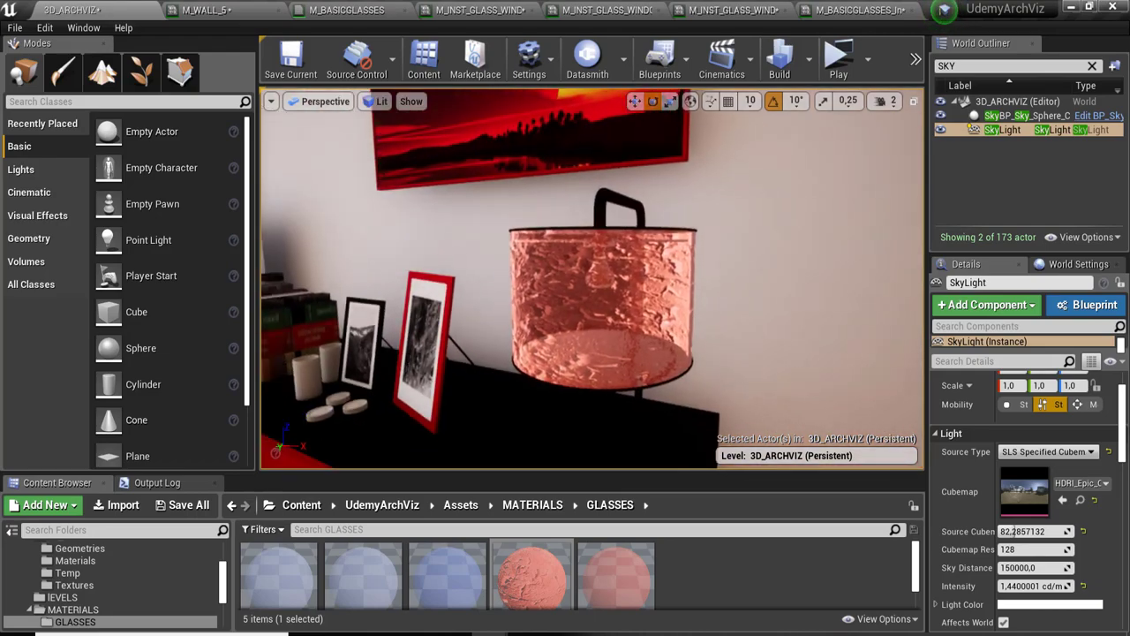